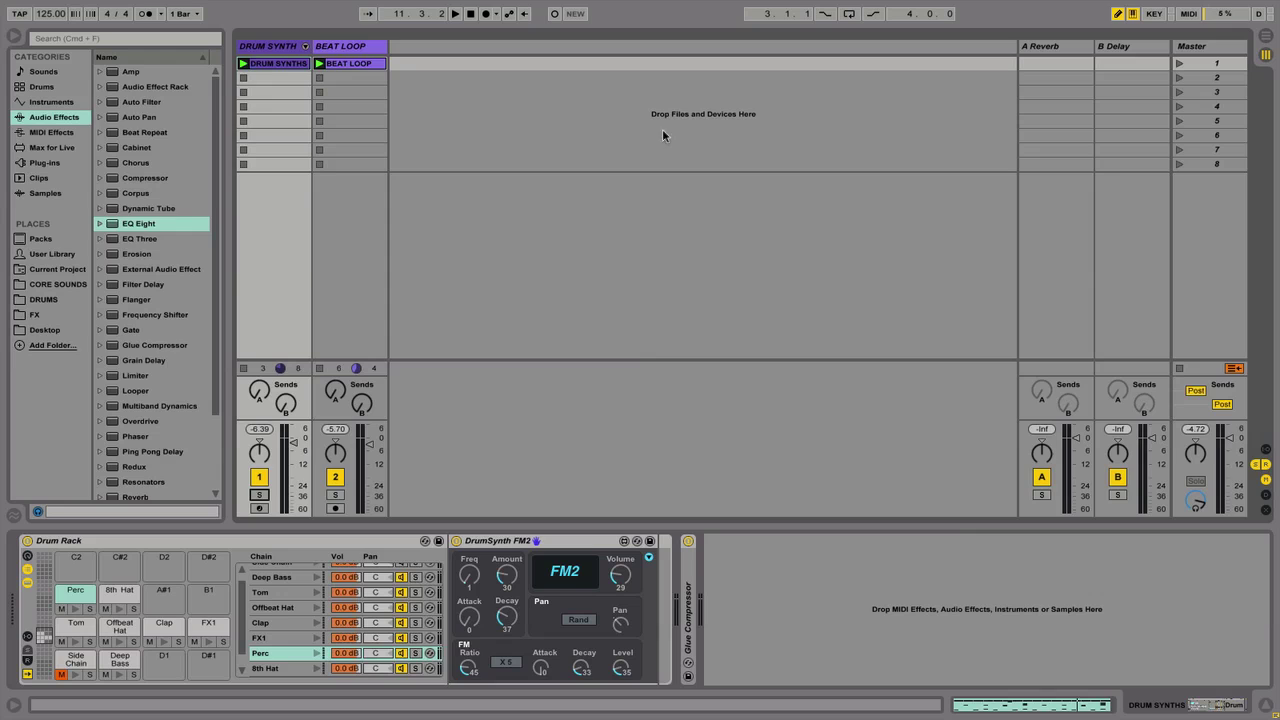
Play Master scene 1's loop, stop it at bar 9, and select the DRUM SYNTH track
left_click(1197, 67)
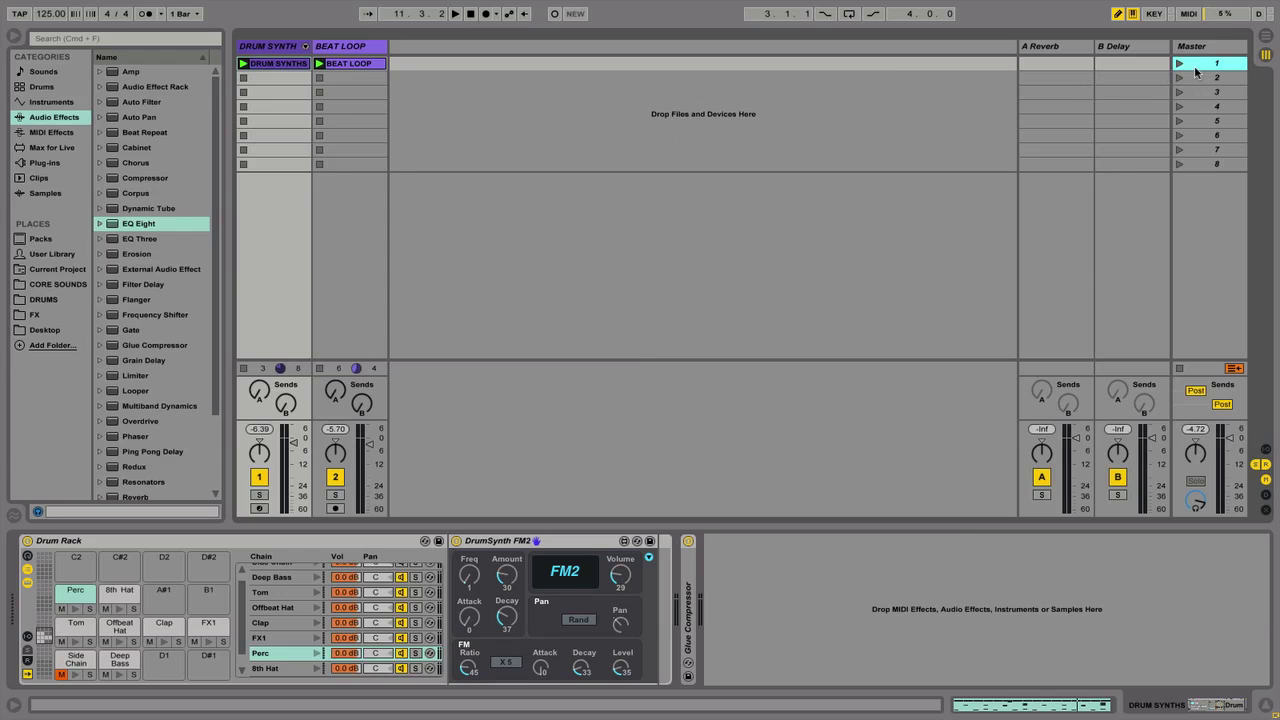
left_click(1179, 65)
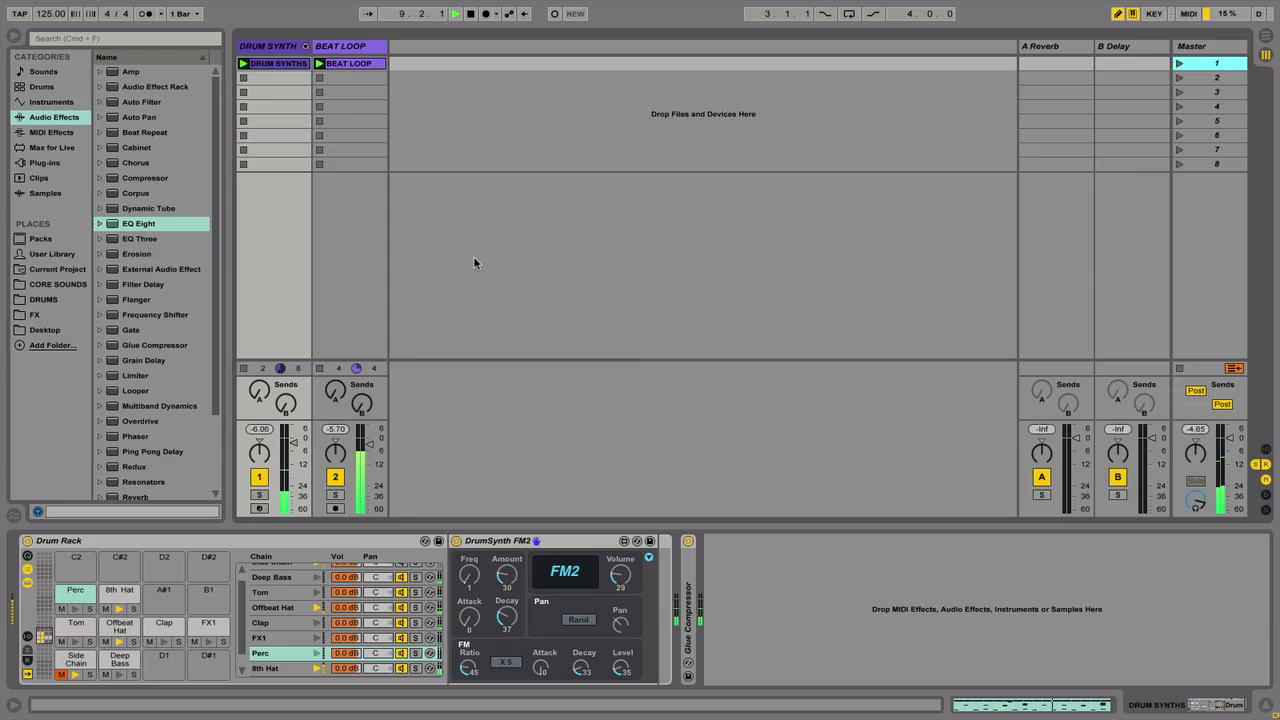
key("space")
left_click(241, 46)
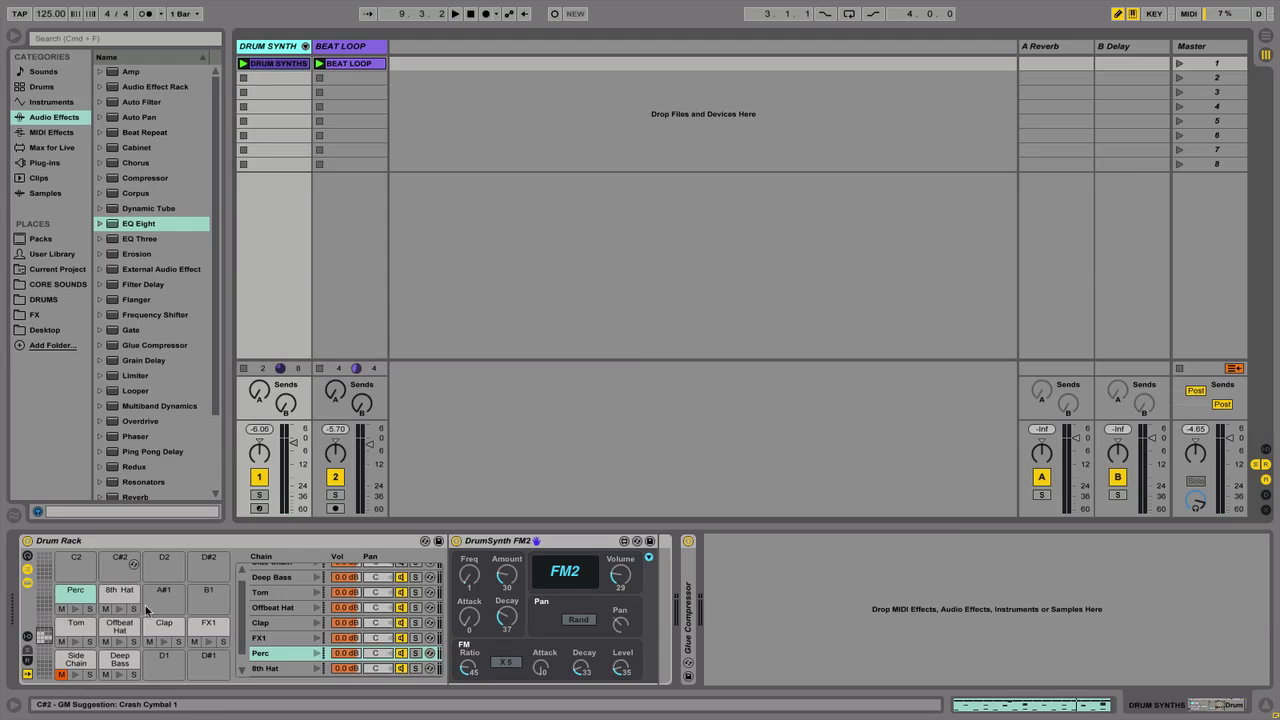
Browse the Deep Bass, Offbeat Hat and Tom pad chains, then select the Perc pad's DrumSynth FM2
left_click(63, 657)
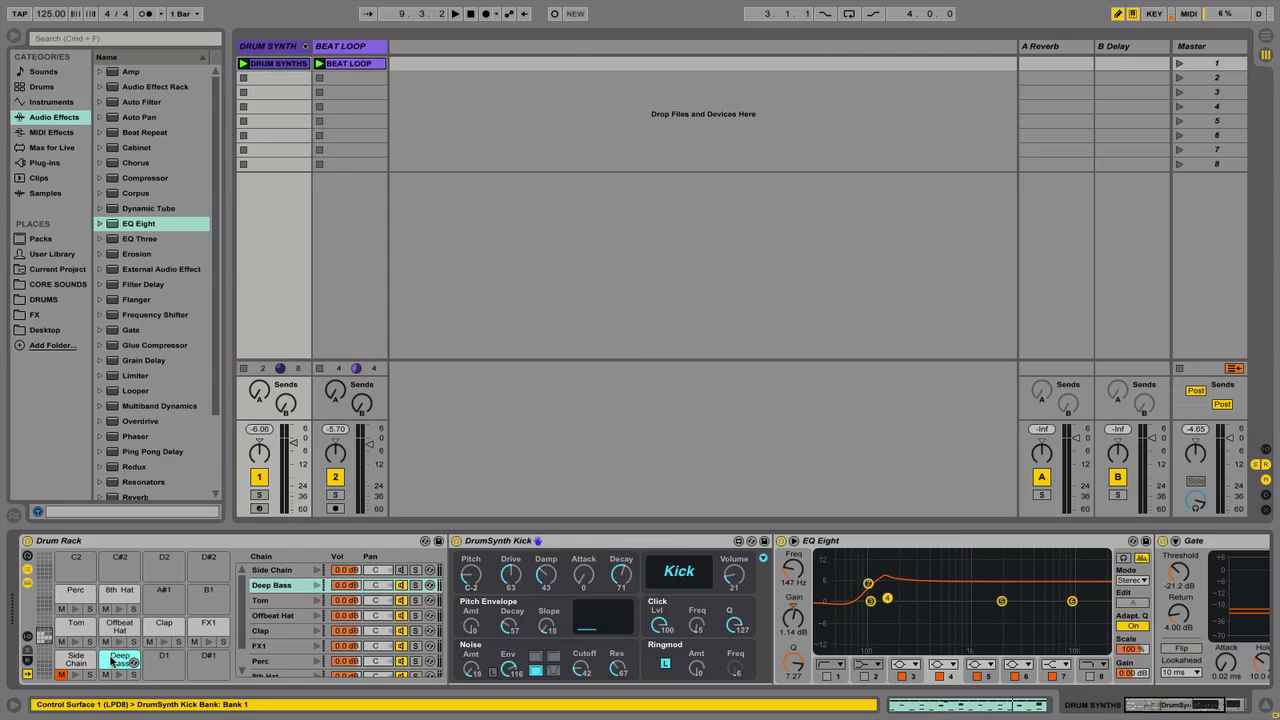
left_click(131, 628)
left_click(65, 632)
left_click(70, 603)
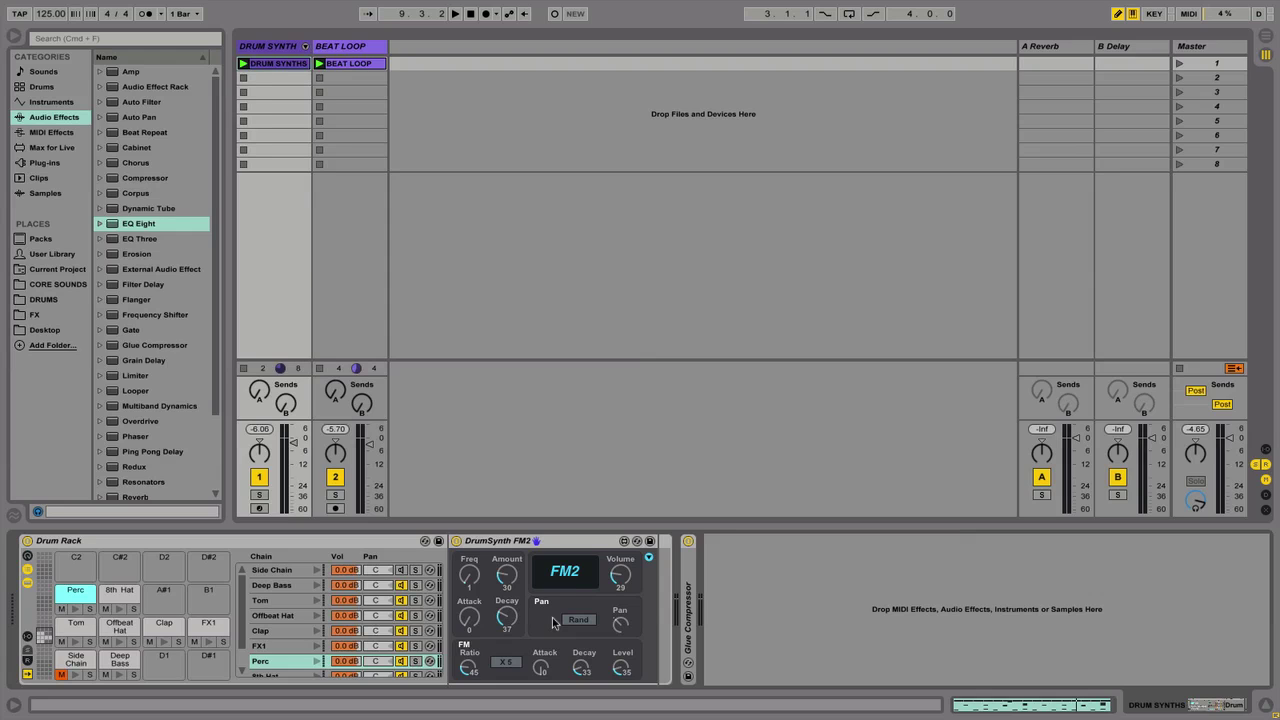
left_click(505, 544)
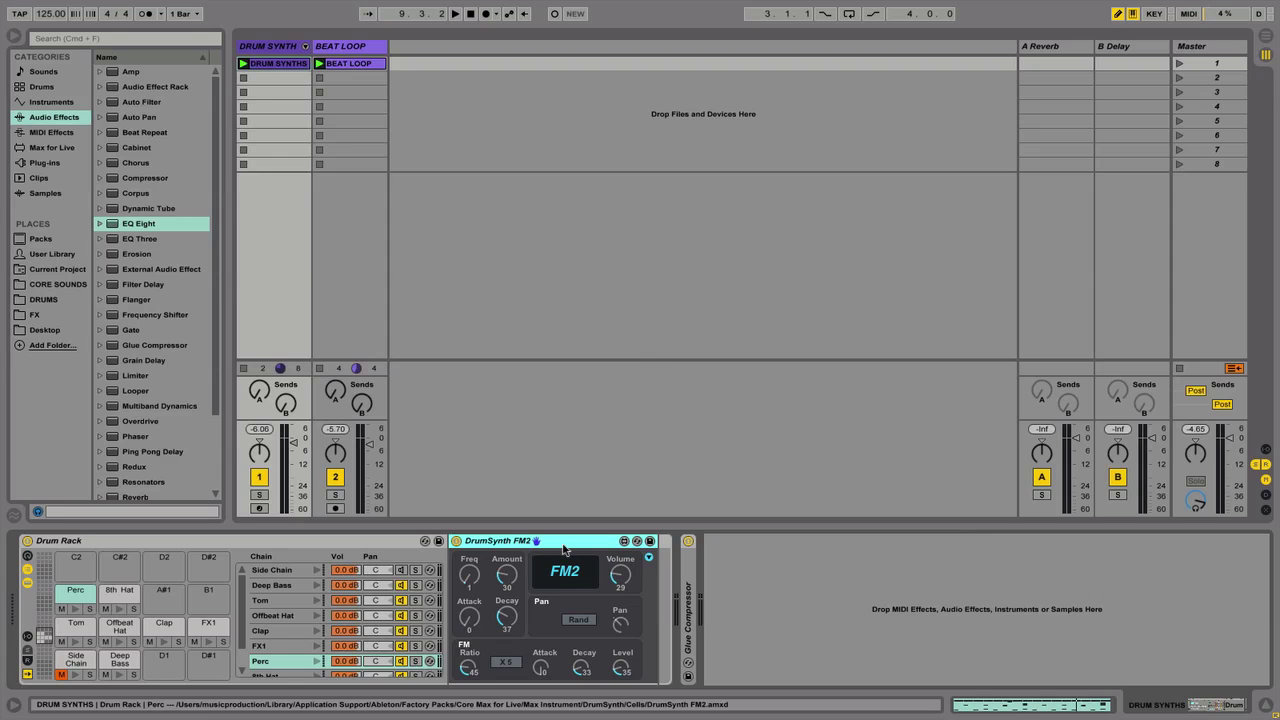
Solo and audition the Side Chain kick pad, unsolo it, then show the Deep Bass chain
left_click(66, 665)
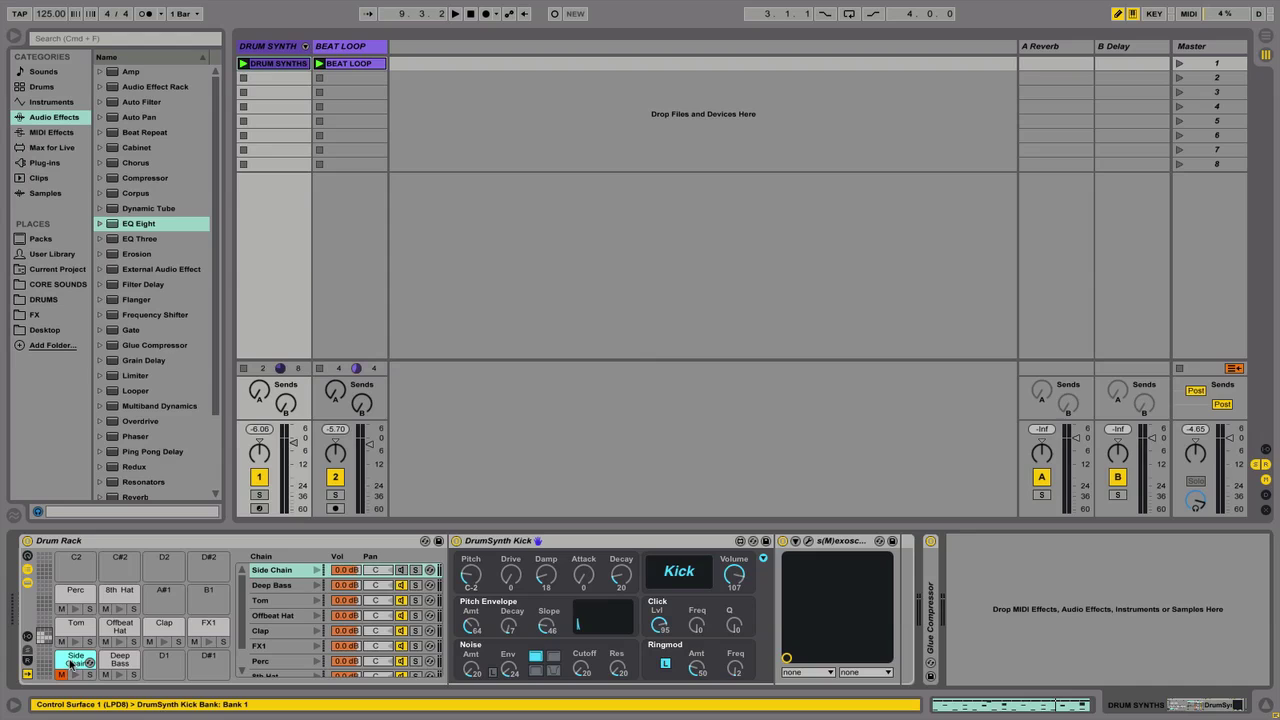
left_click(89, 674)
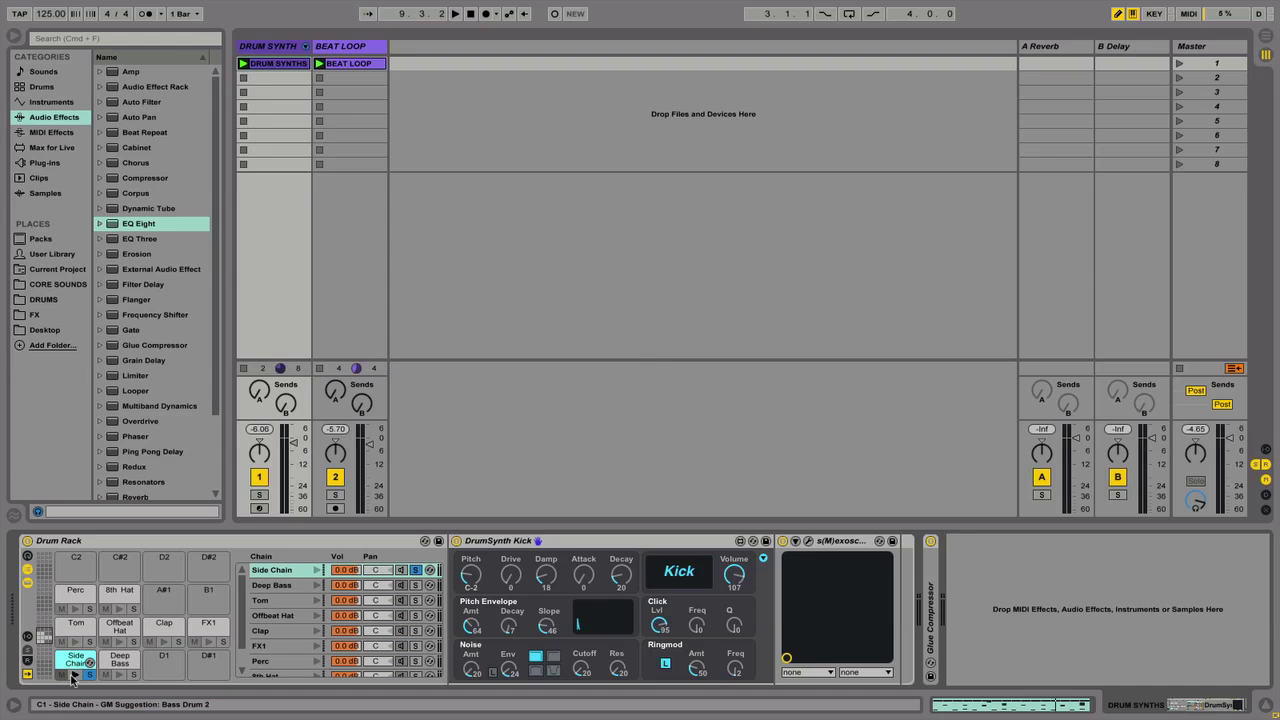
left_click(76, 680)
left_click(76, 680)
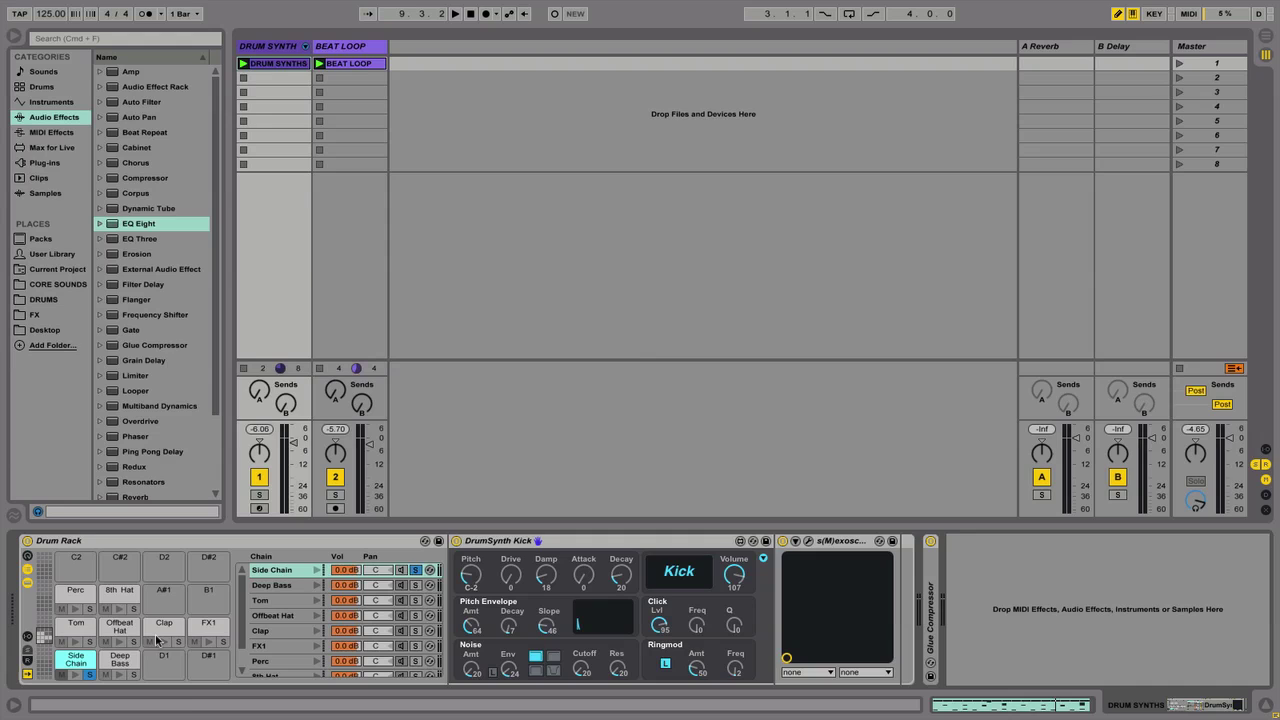
left_click(88, 677)
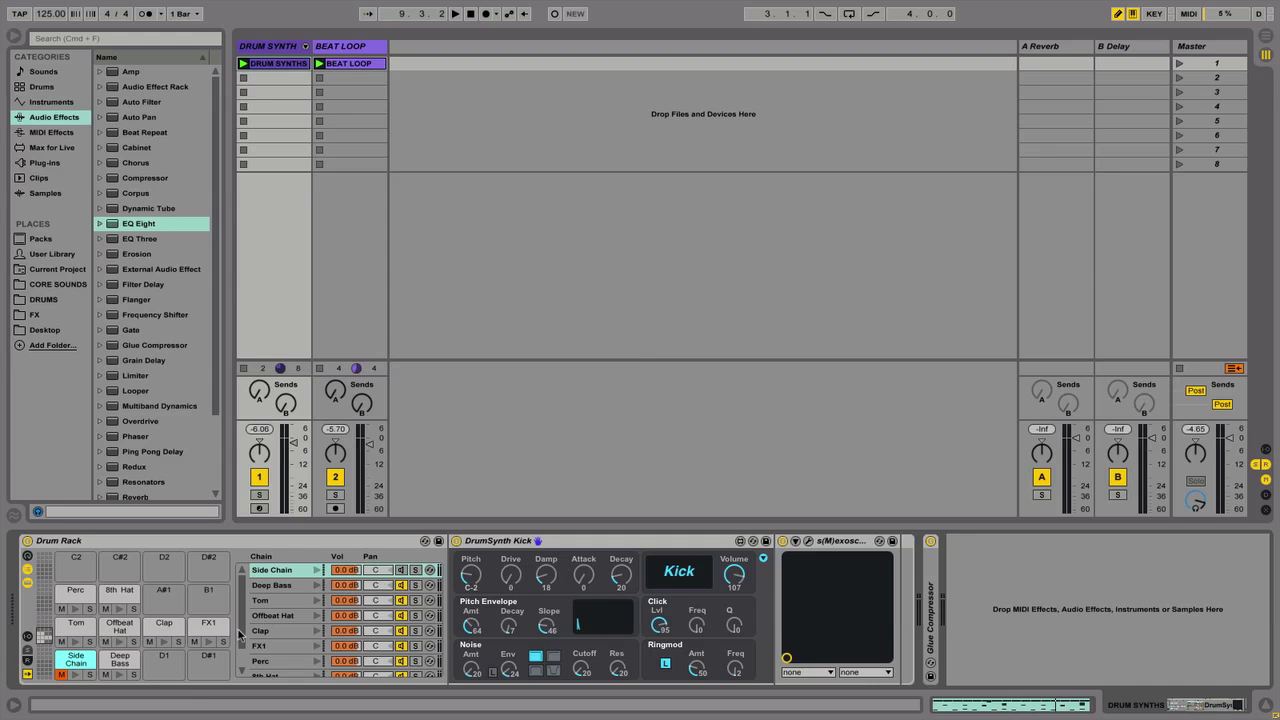
left_click(117, 662)
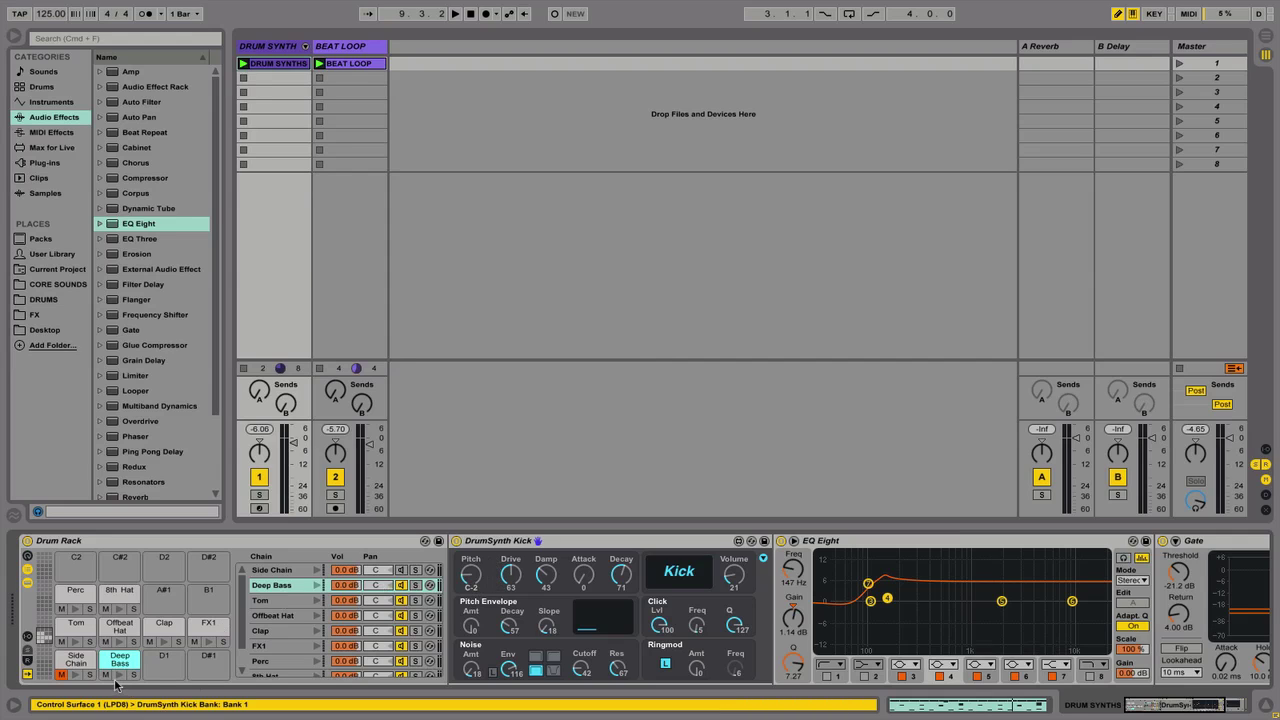
Audition the Deep Bass pad twice and toggle the Gate on its chain
left_click(118, 676)
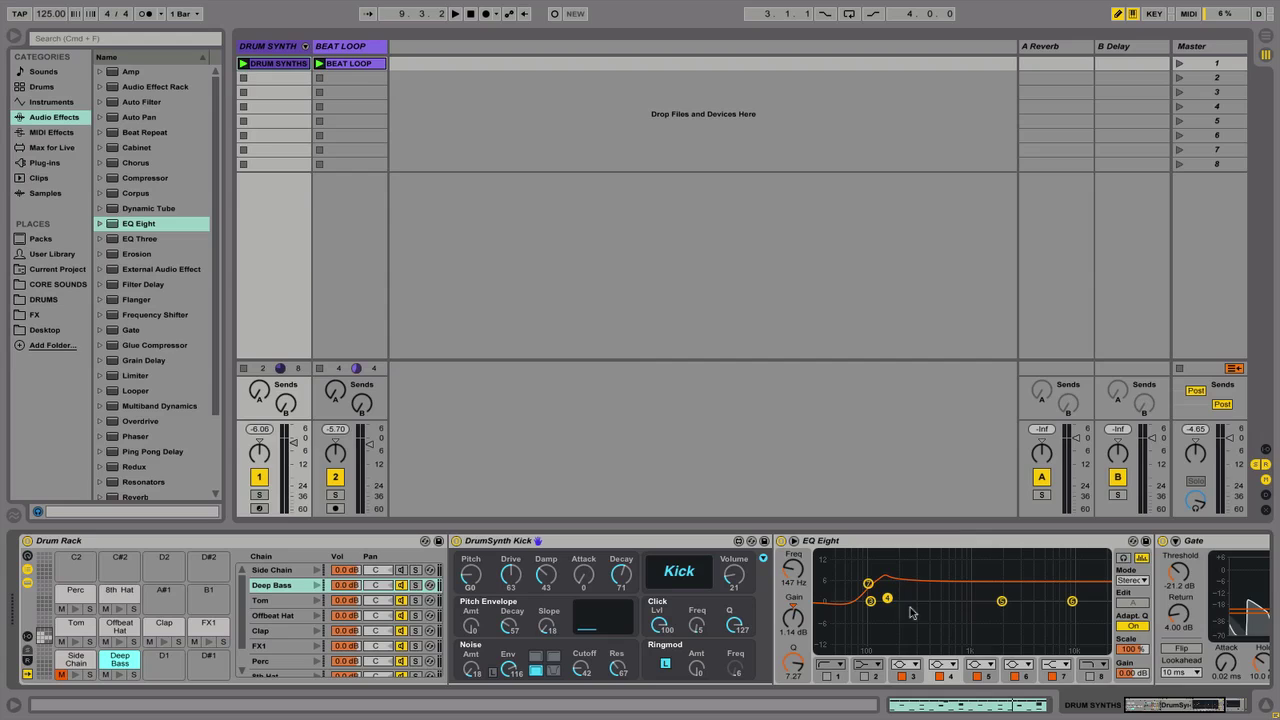
left_click(118, 676)
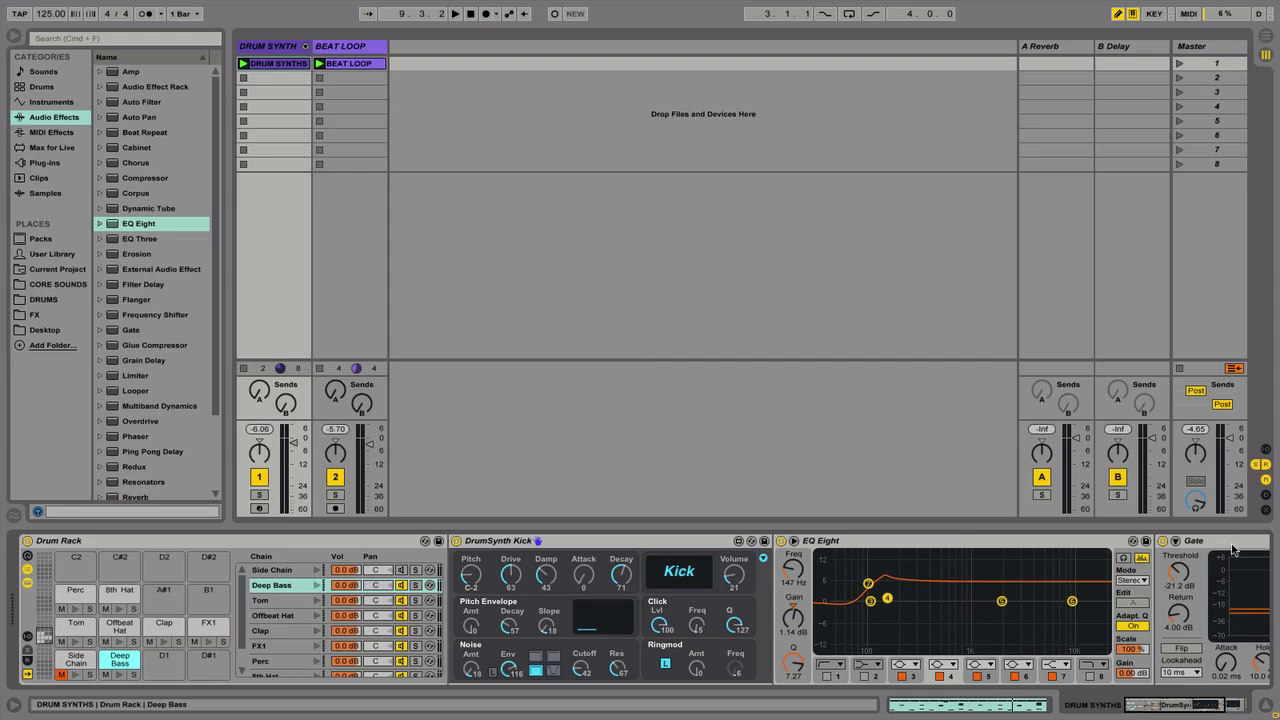
left_click(1162, 541)
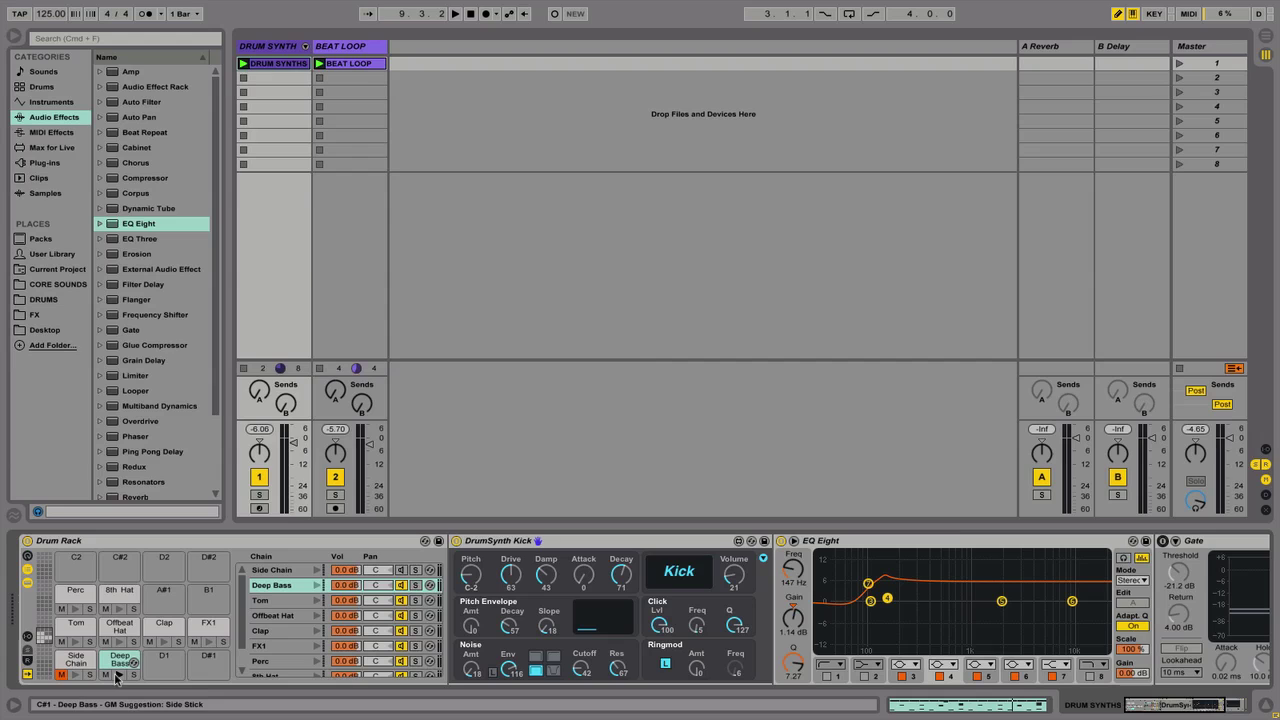
Solo the DRUM SYNTH track and Deep Bass pad, then play and stop the loop
left_click(255, 494)
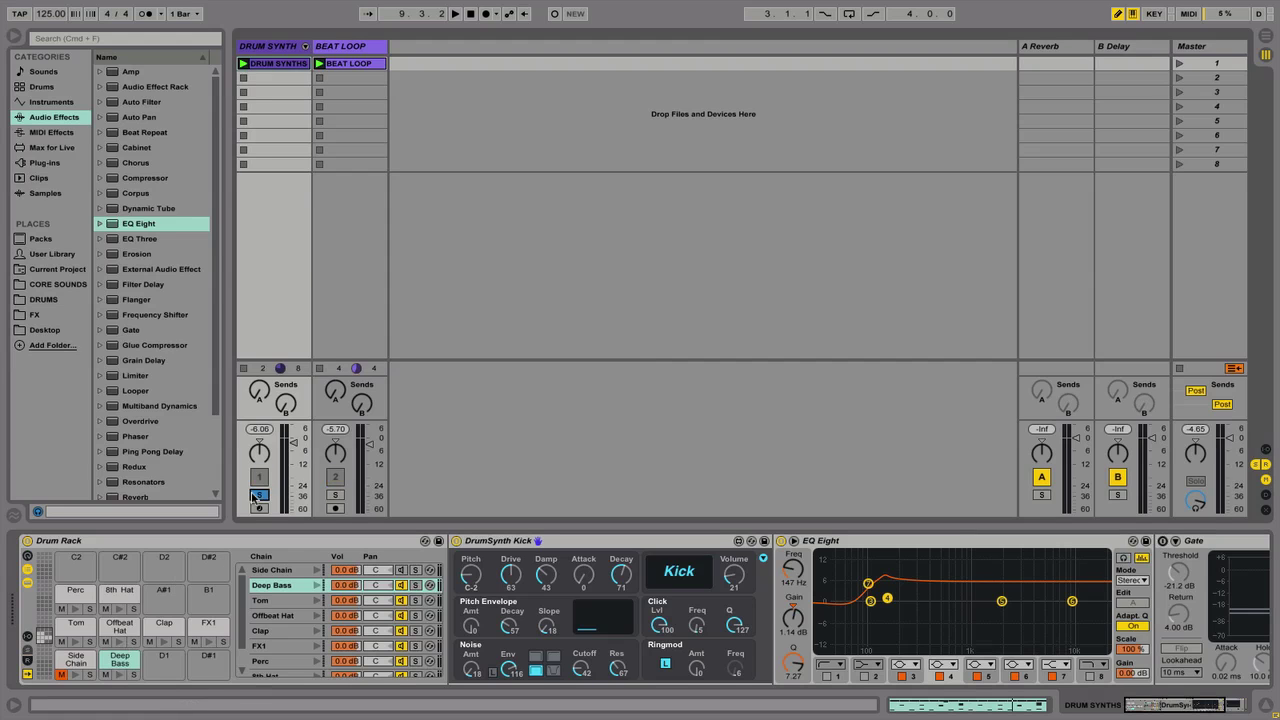
left_click(133, 675)
key("space")
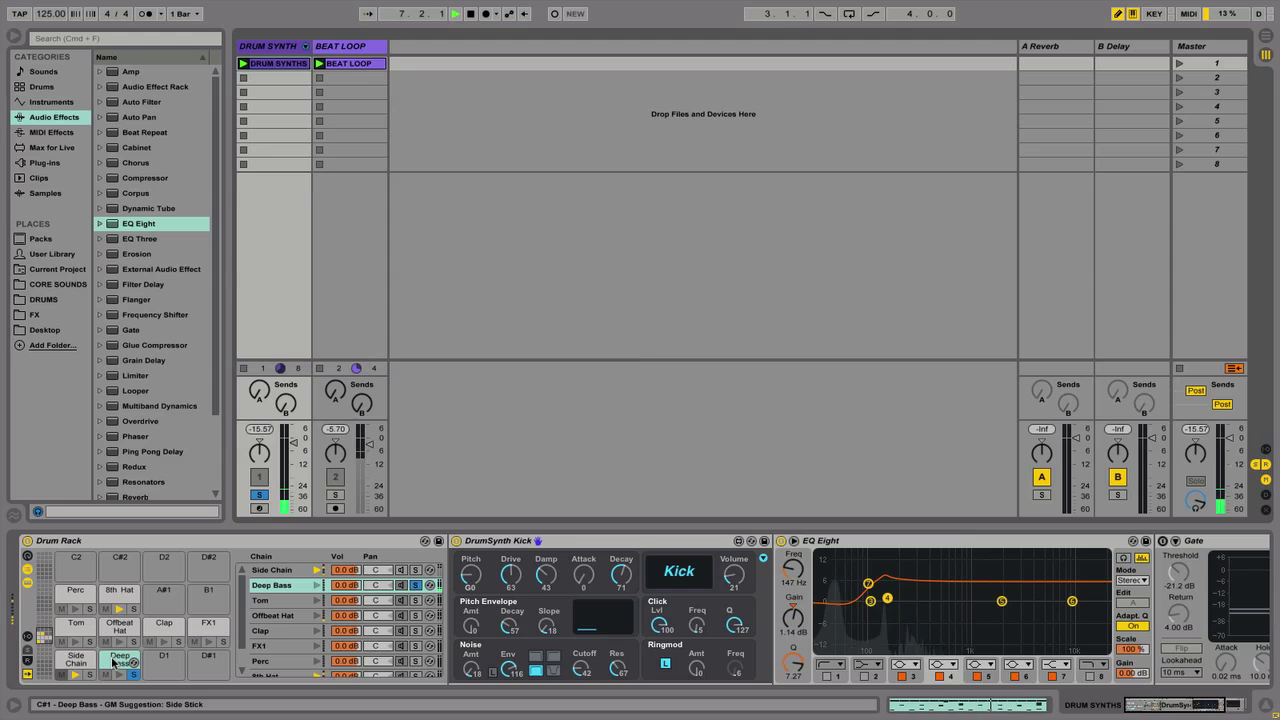
key("space")
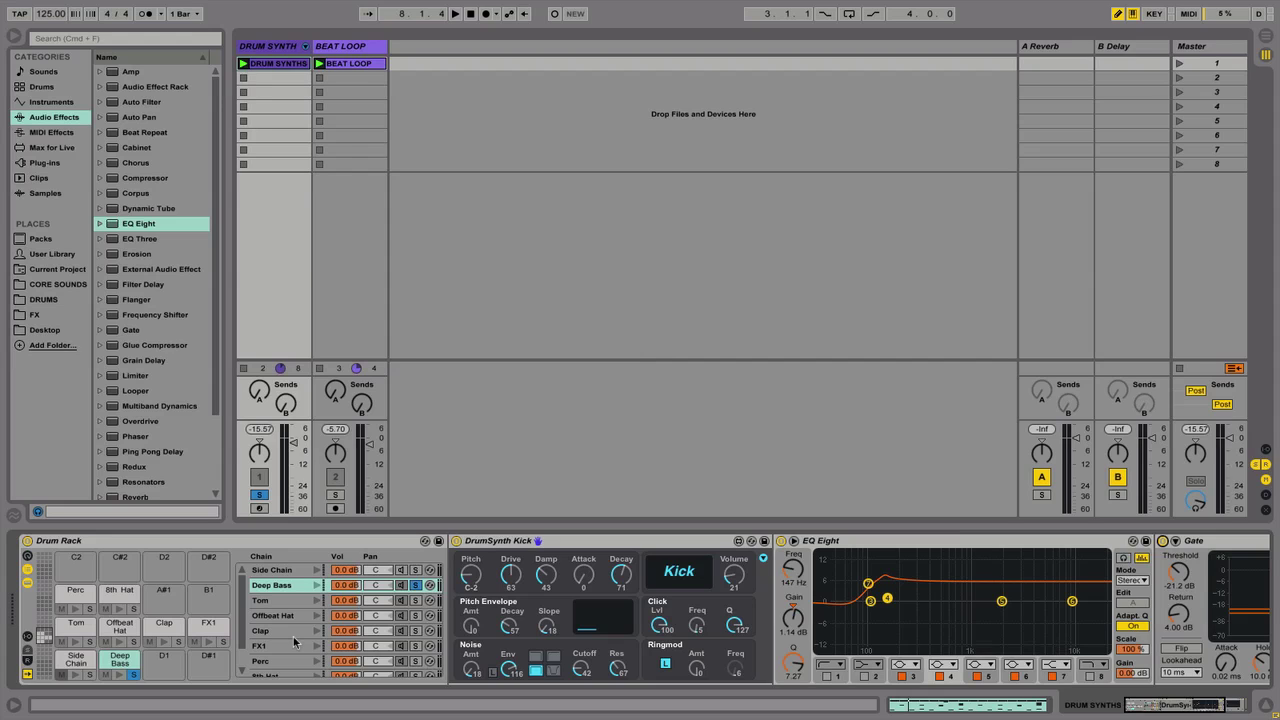
Bring the Deep Bass Compressor (2.00:1 ratio, 40.8 ms attack) into view and collapse its sidechain section
left_click(1200, 600)
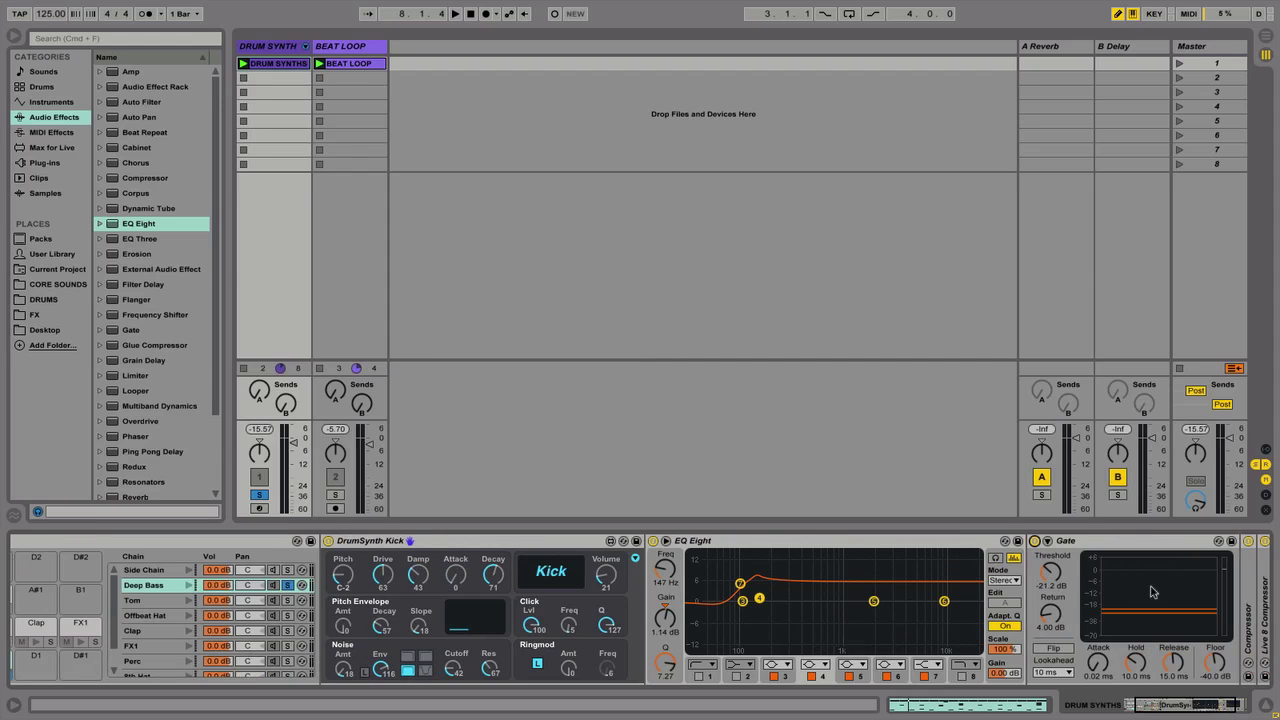
scroll(1060, 620, "right", 1)
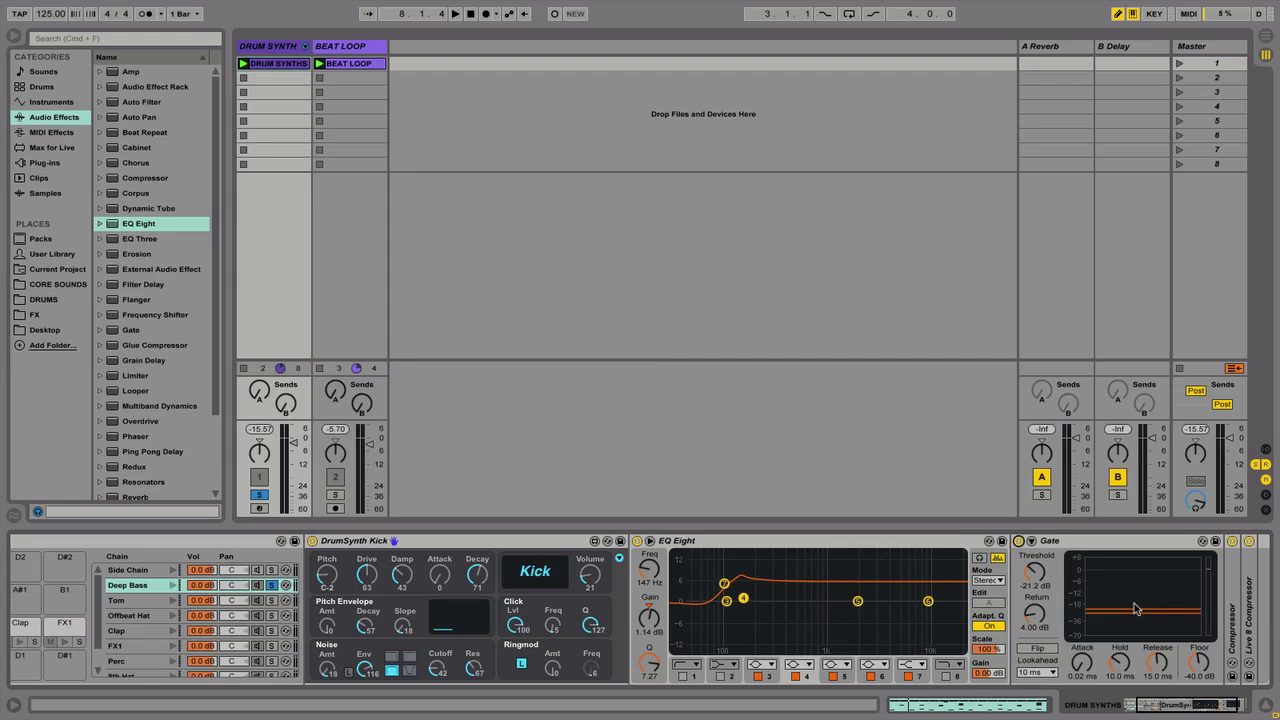
scroll(1137, 607, "right", 2)
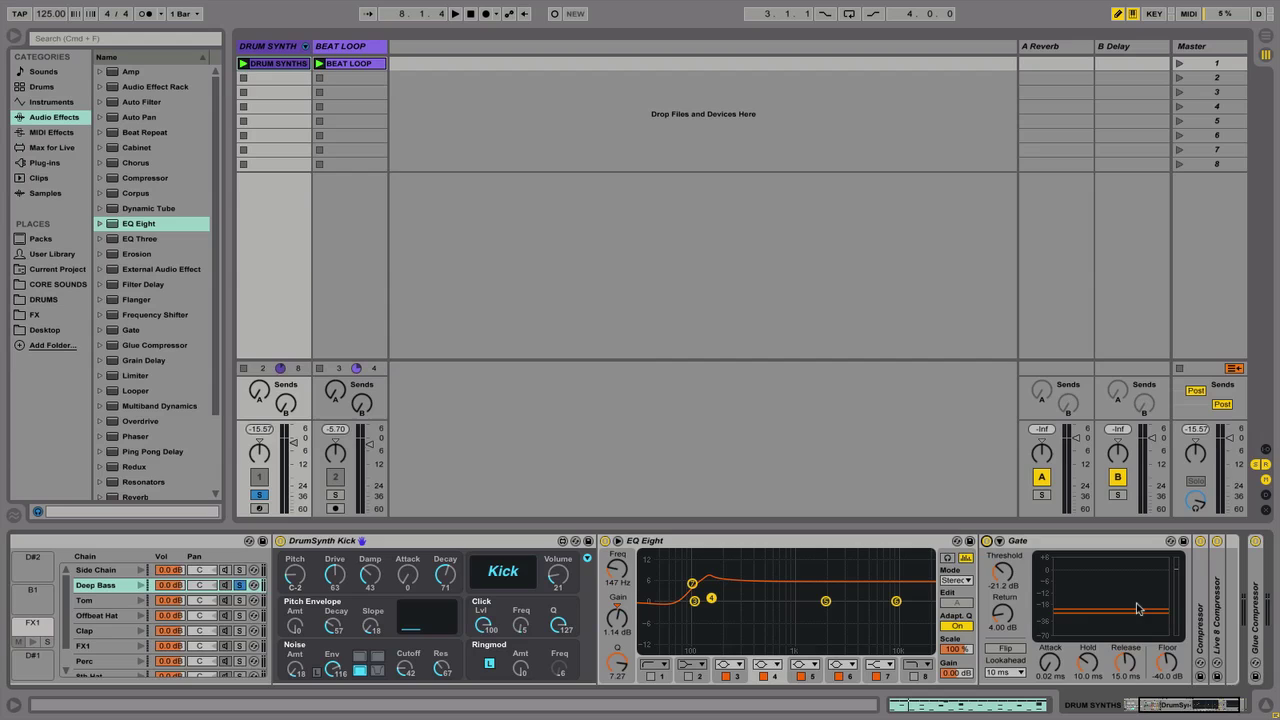
scroll(1137, 607, "right", 5)
left_click(1122, 620)
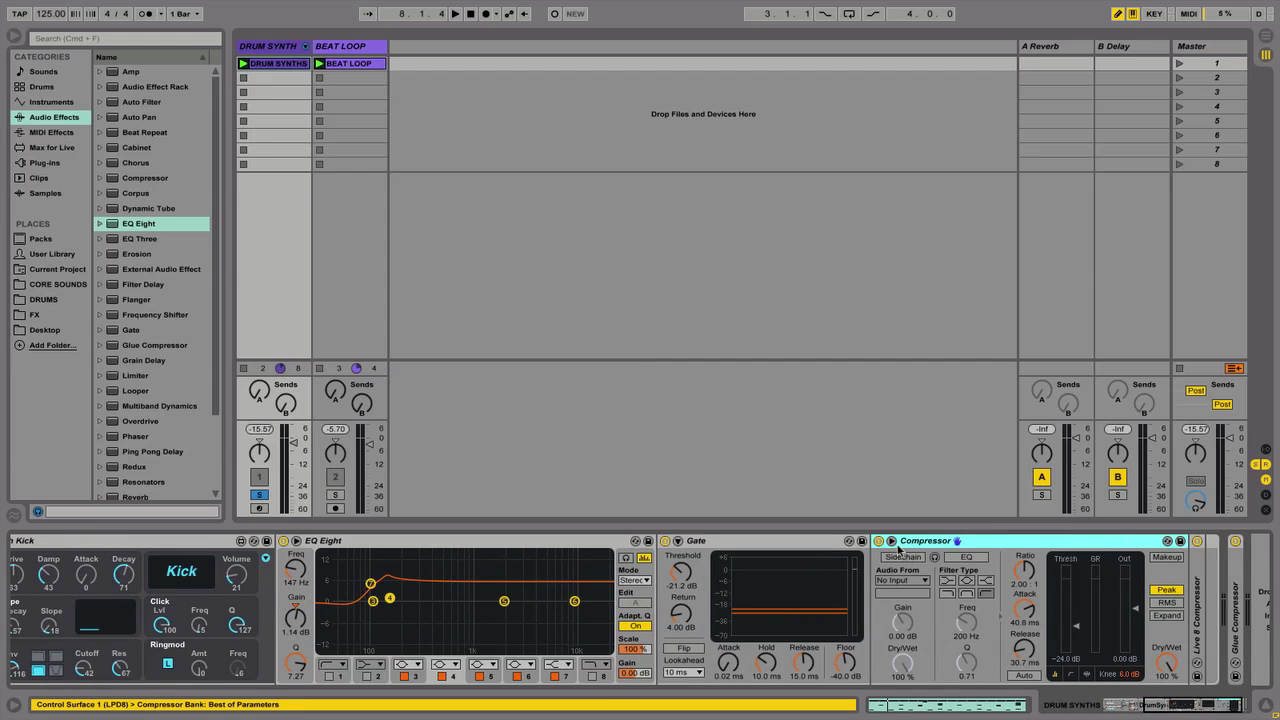
left_click(891, 541)
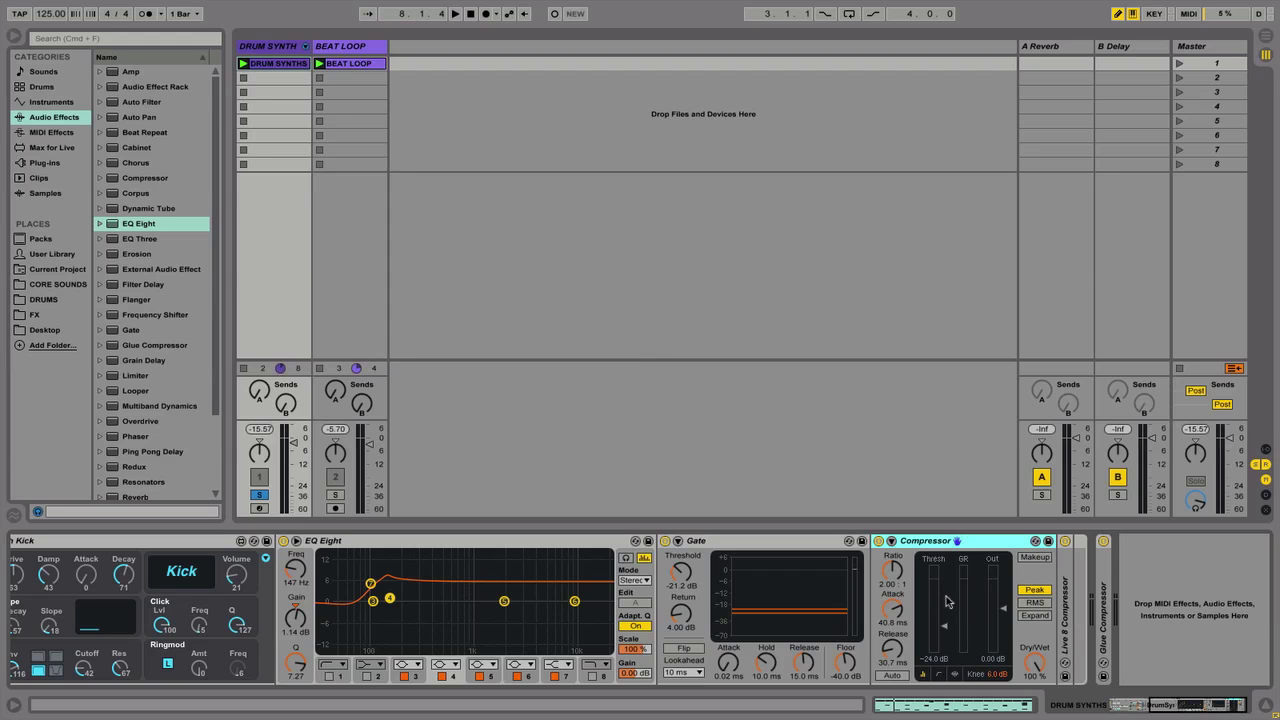
Unfold the Live 8 Compressor sidechained from DRUM SYNTH Pre FX, showing its 60.0 ms release
double_click(1065, 635)
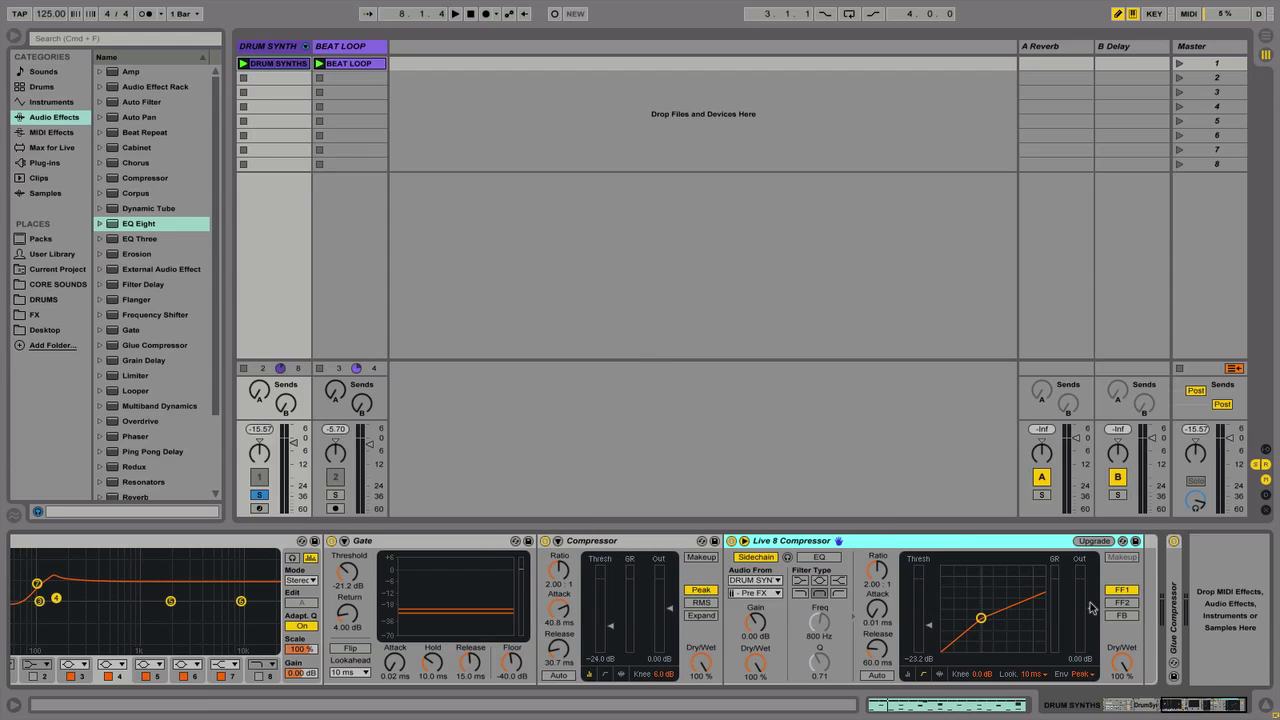
Unfold the Glue Compressor, unsolo the DRUM SYNTH track and silence the BEAT LOOP track
double_click(1172, 628)
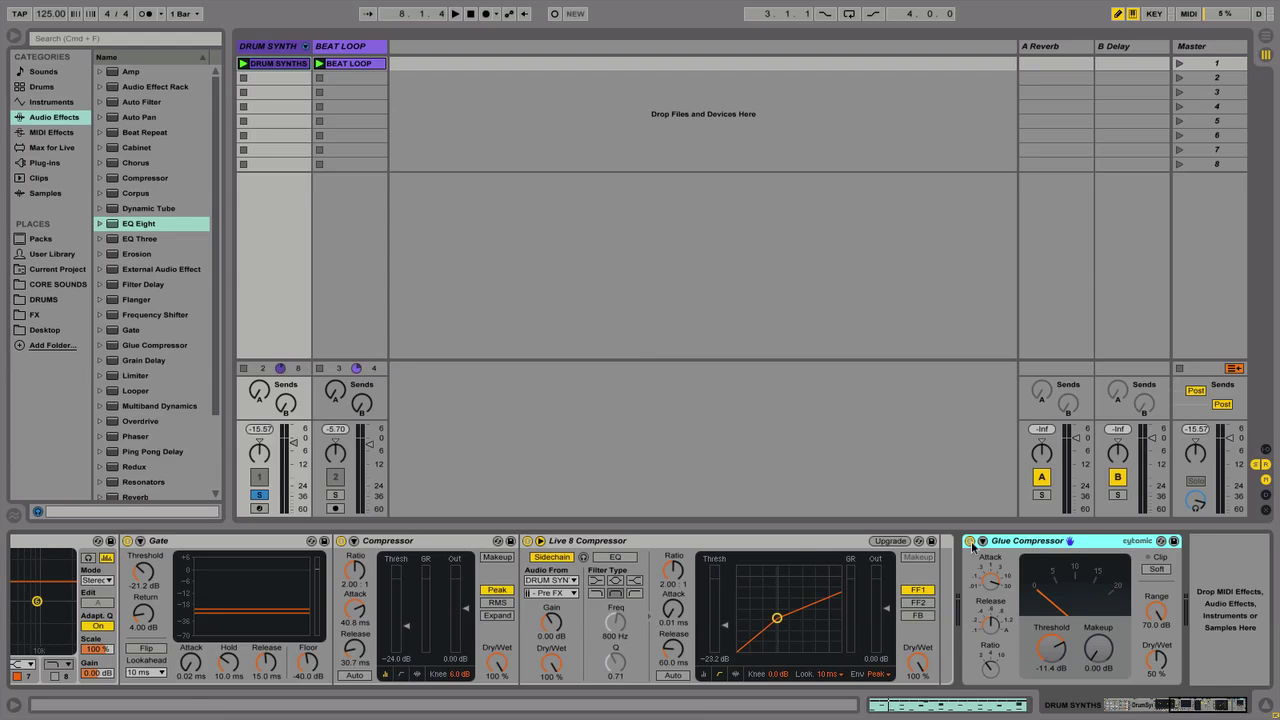
left_click(266, 497)
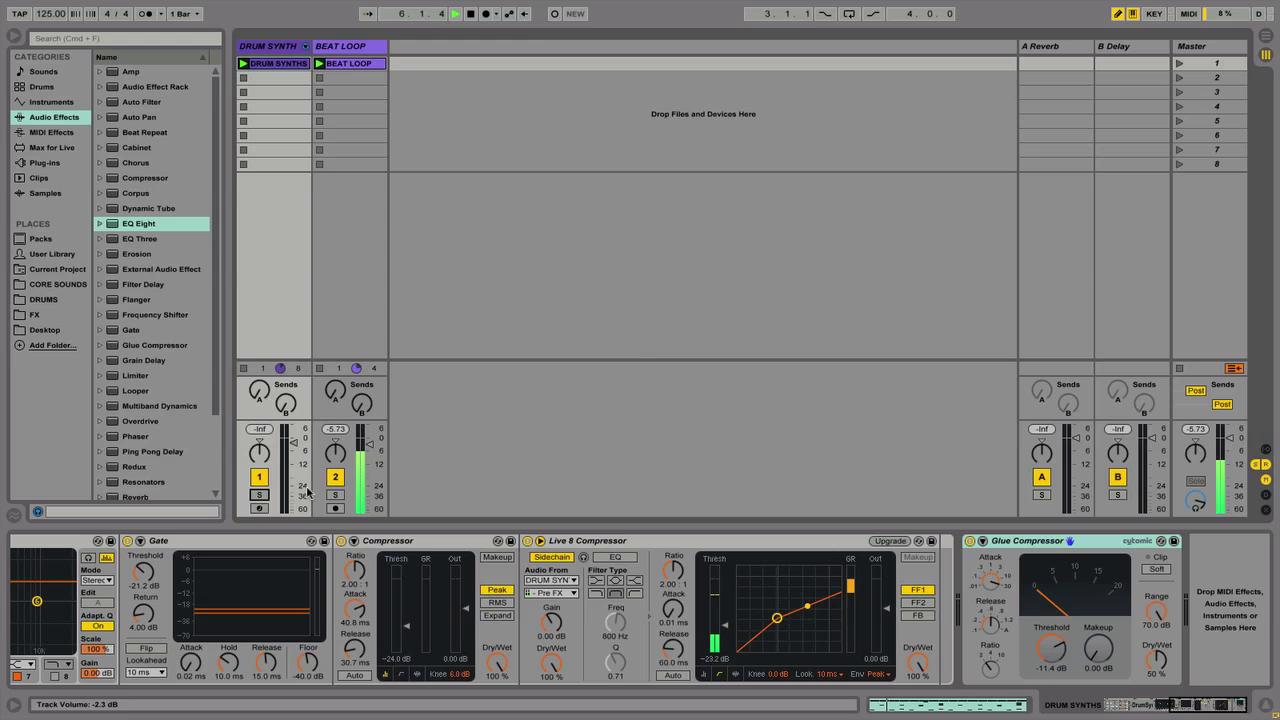
left_click(335, 477)
scroll(370, 613, "left", 10)
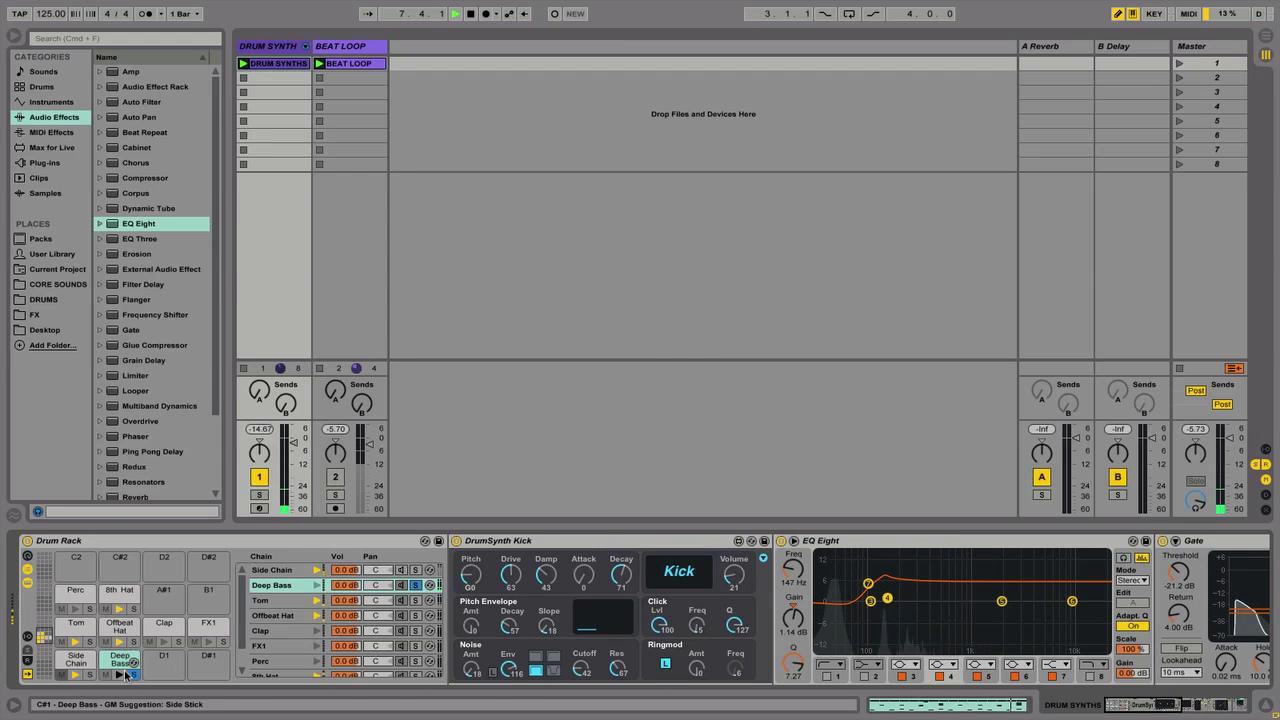
scroll(128, 675, "right", 10)
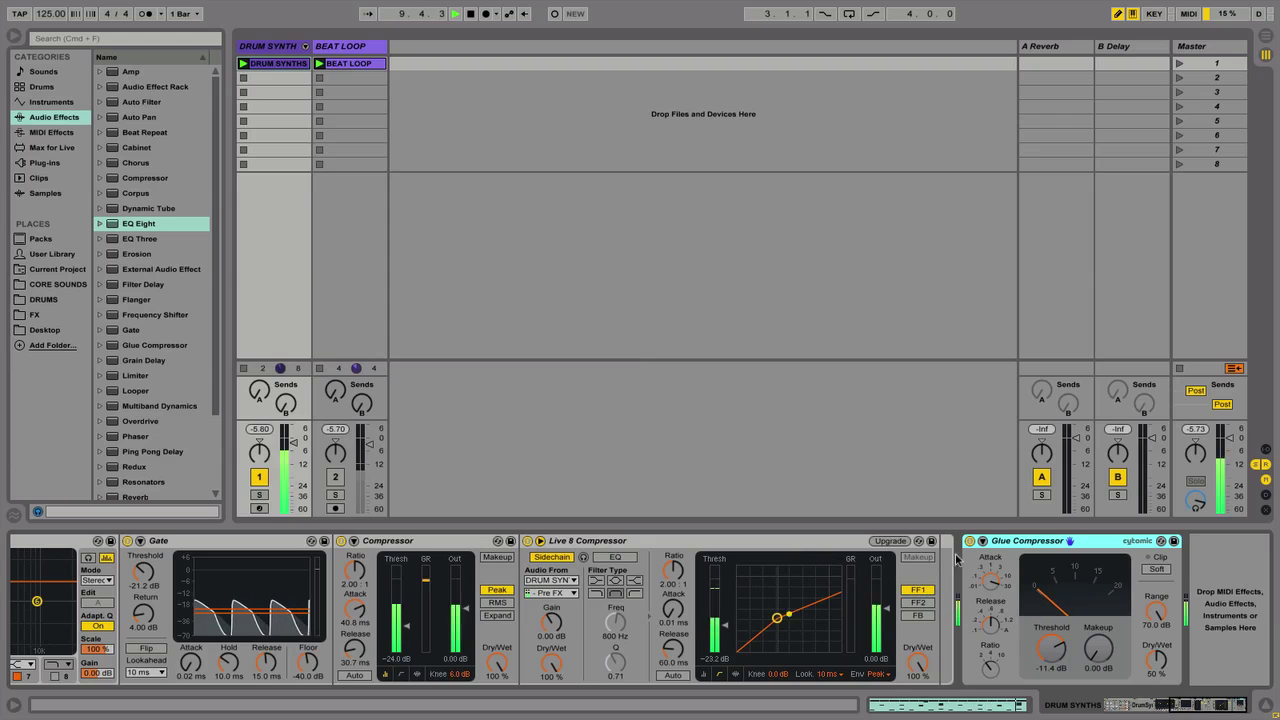
Compare the drums with the Glue Compressor bypassed and on, stop playback, and fold it
left_click(969, 541)
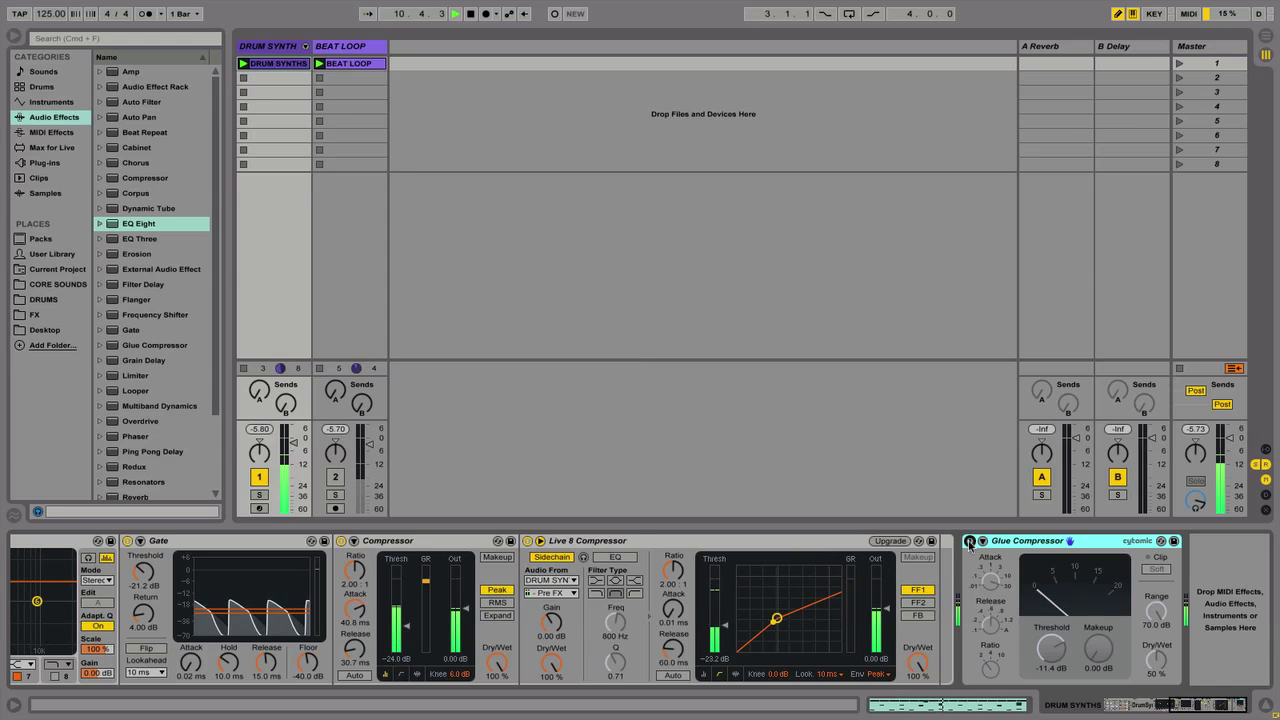
left_click(969, 541)
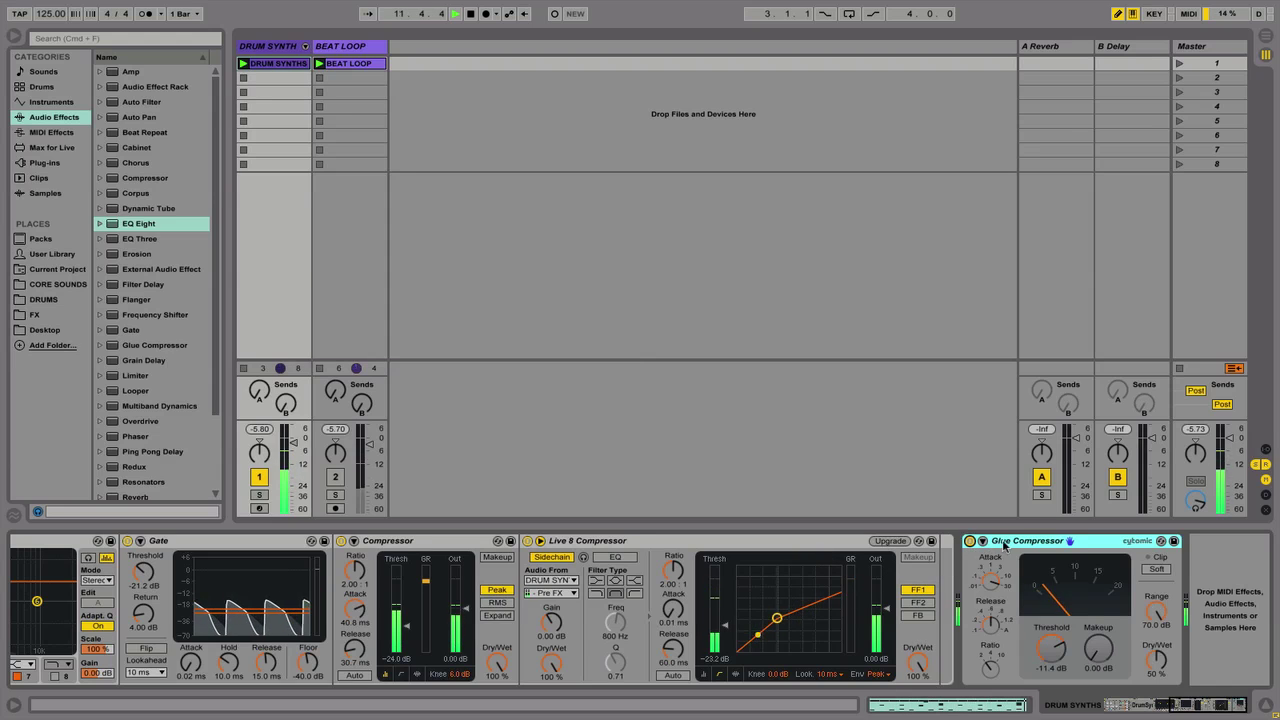
key("space")
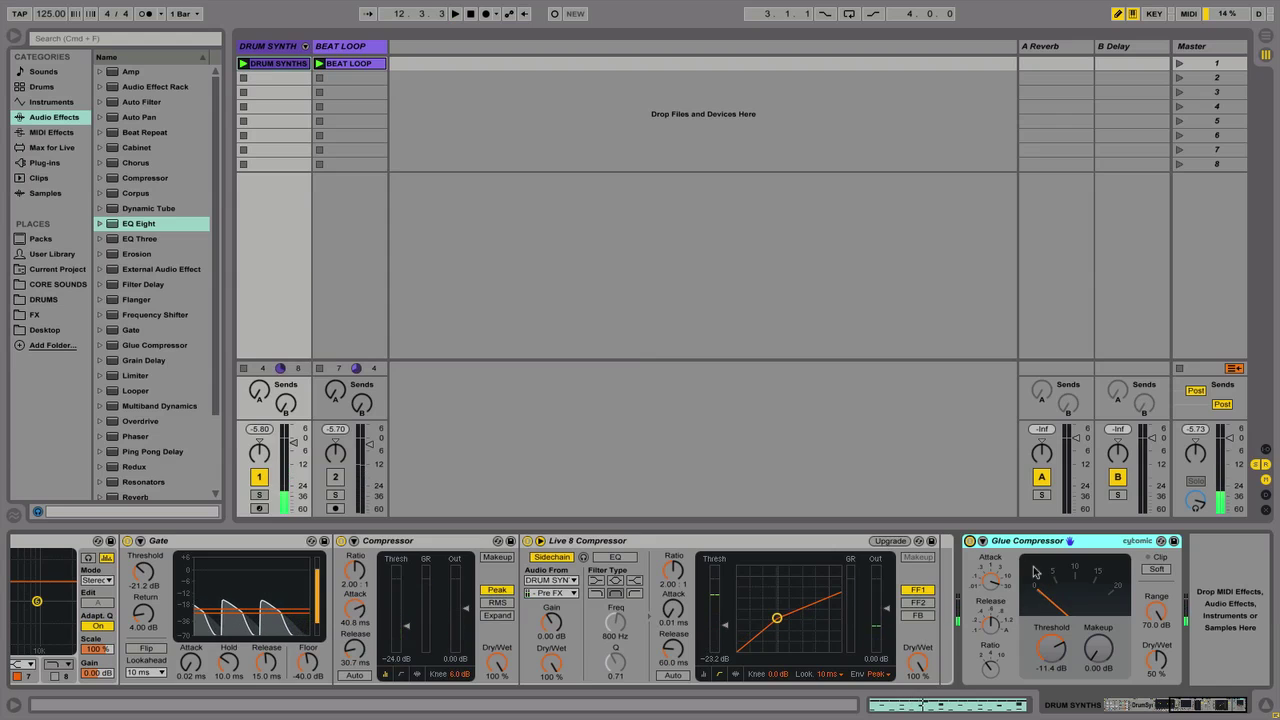
double_click(1028, 541)
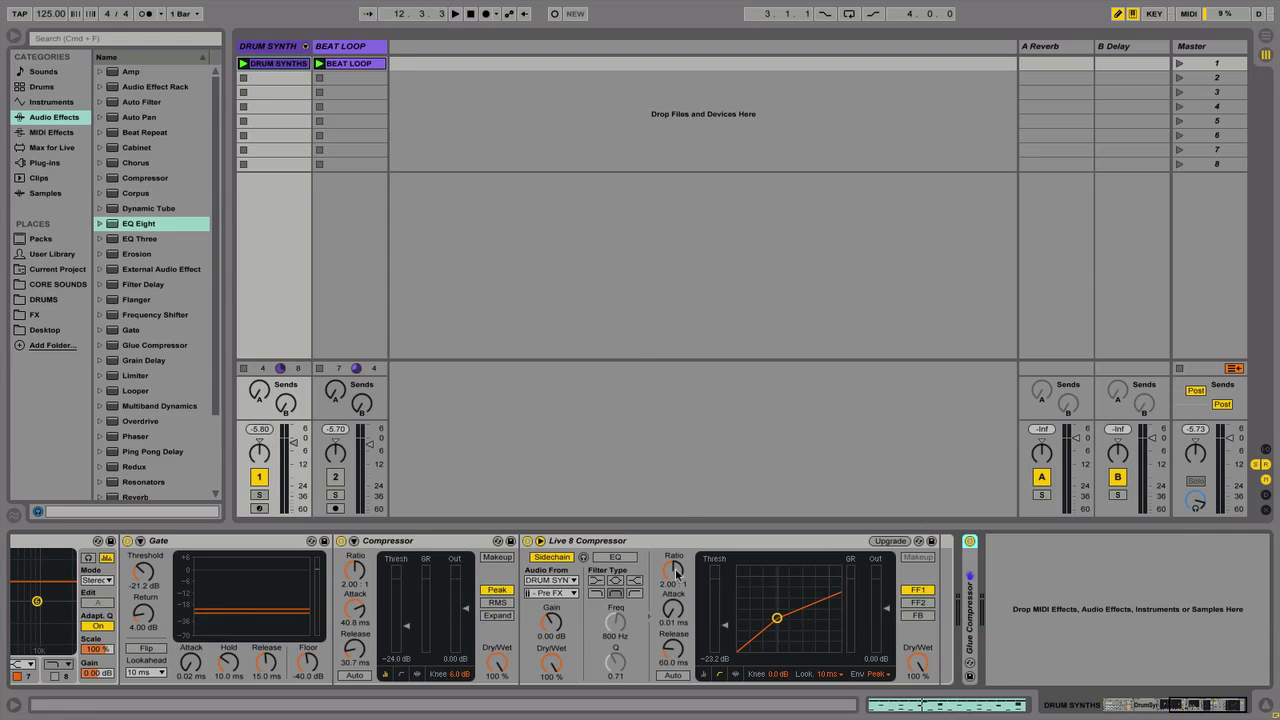
Show the Tom pad's chain and A/B EQ Eight's 89.8 Hz low cut, leaving it on
scroll(676, 575, "left", 5)
scroll(676, 575, "left", 3)
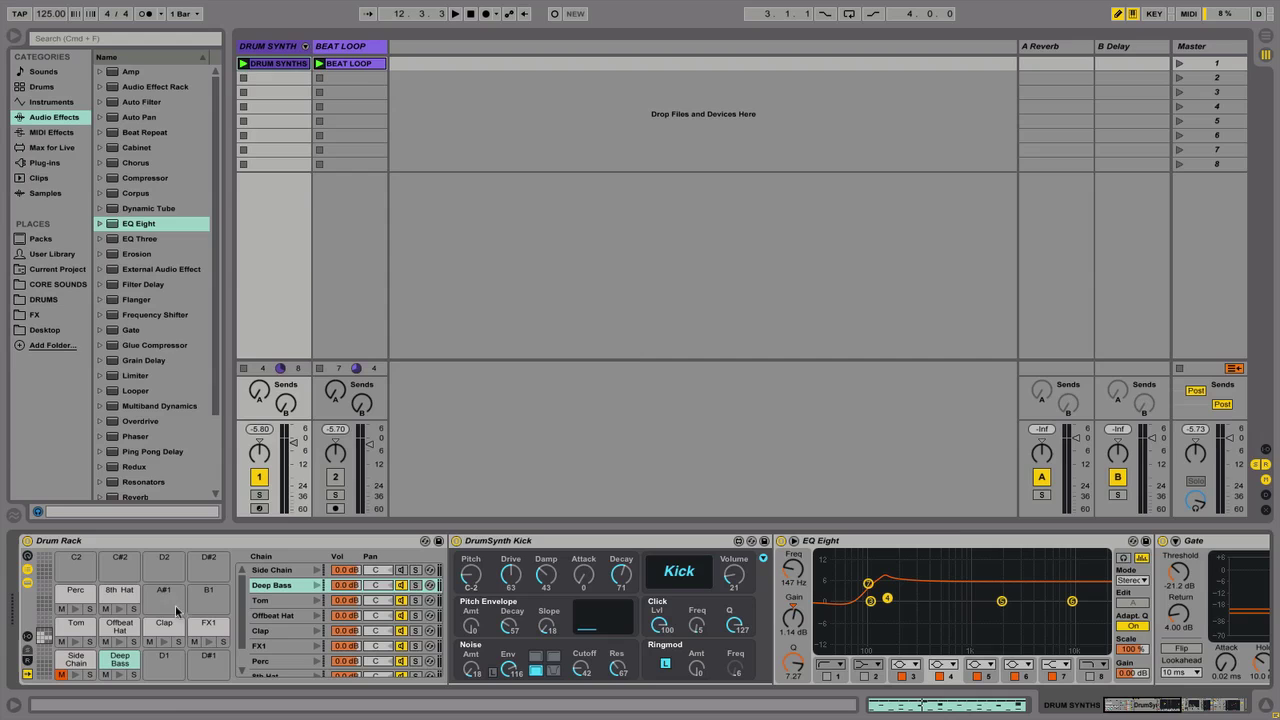
left_click(71, 630)
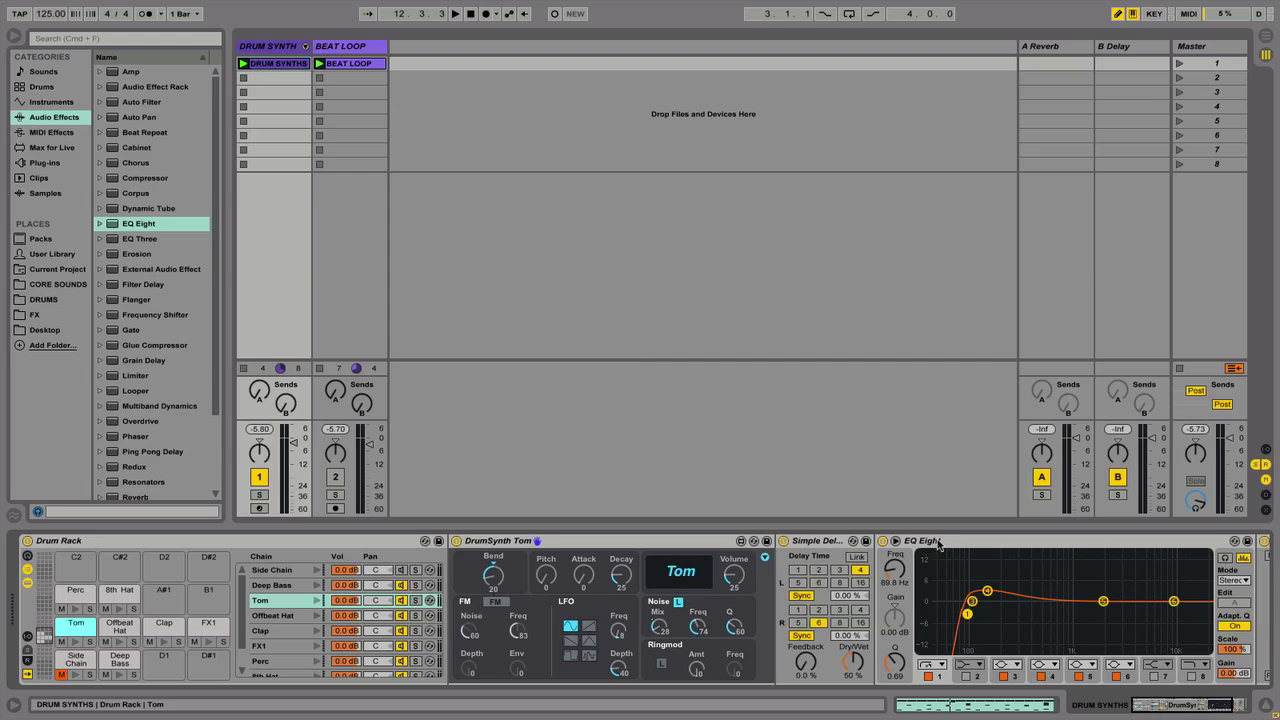
left_click(928, 676)
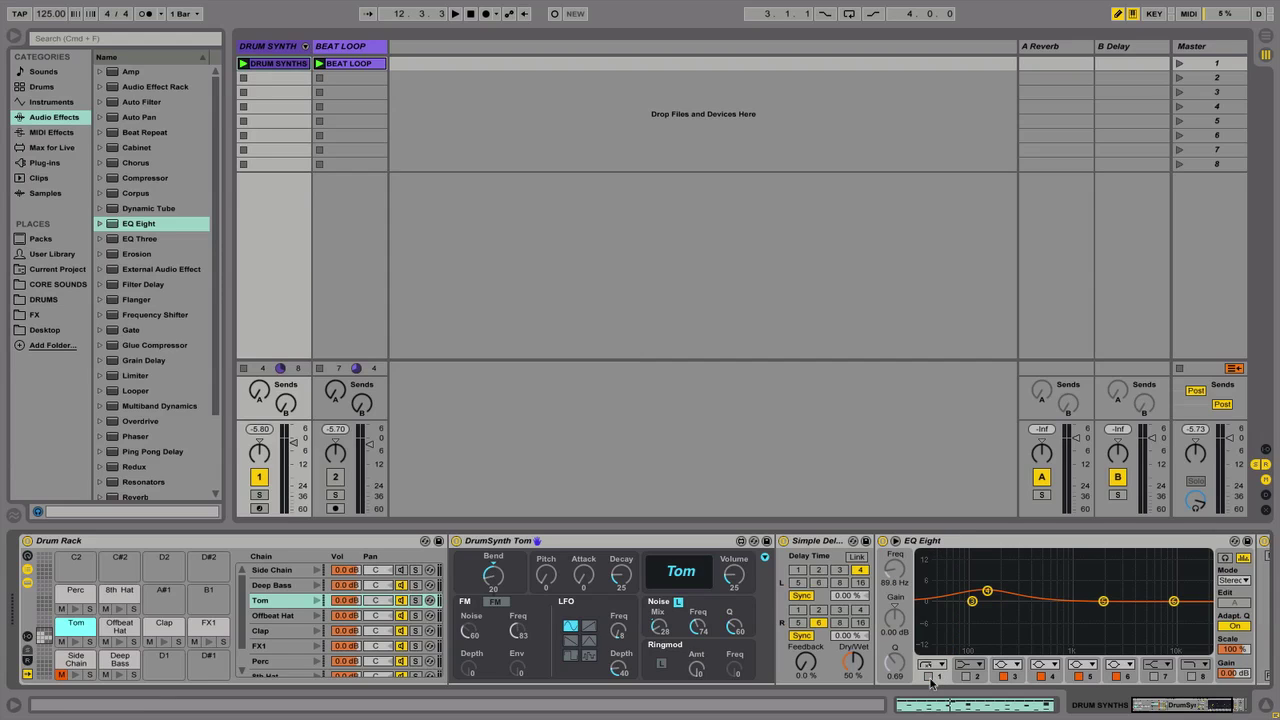
left_click(928, 676)
left_click(928, 676)
left_click(928, 676)
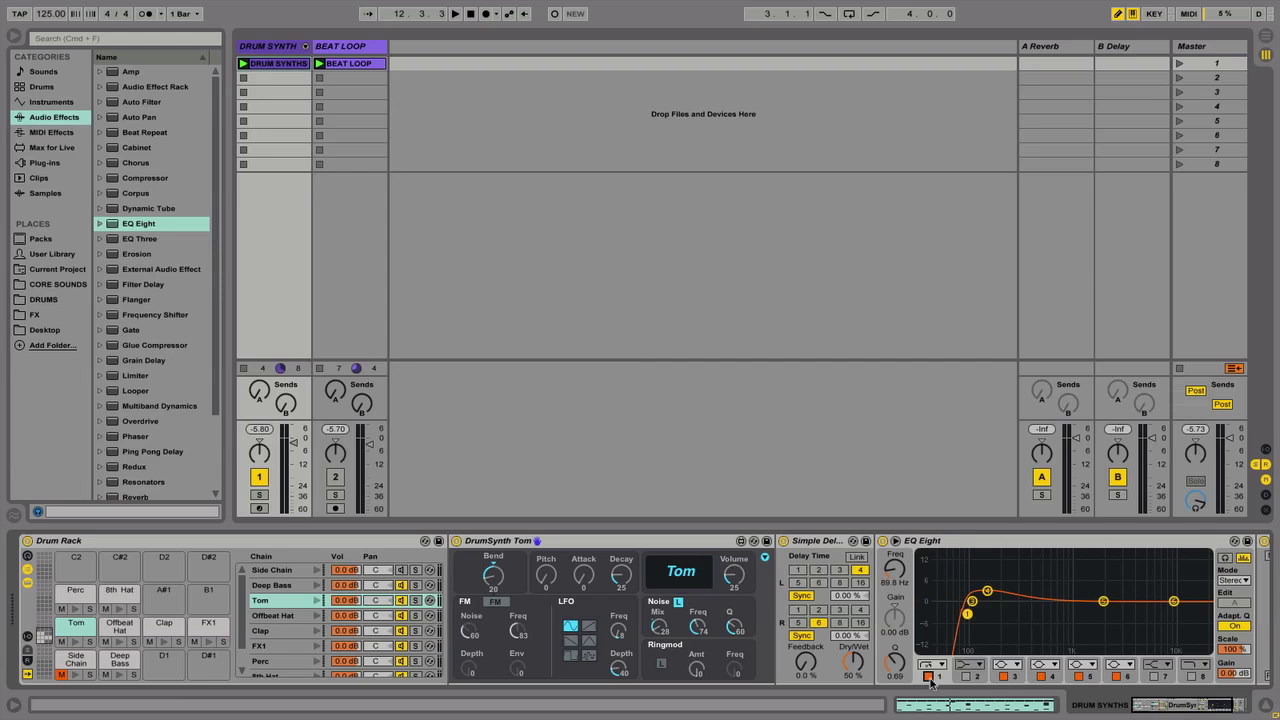
left_click(928, 676)
left_click(928, 676)
left_click(928, 676)
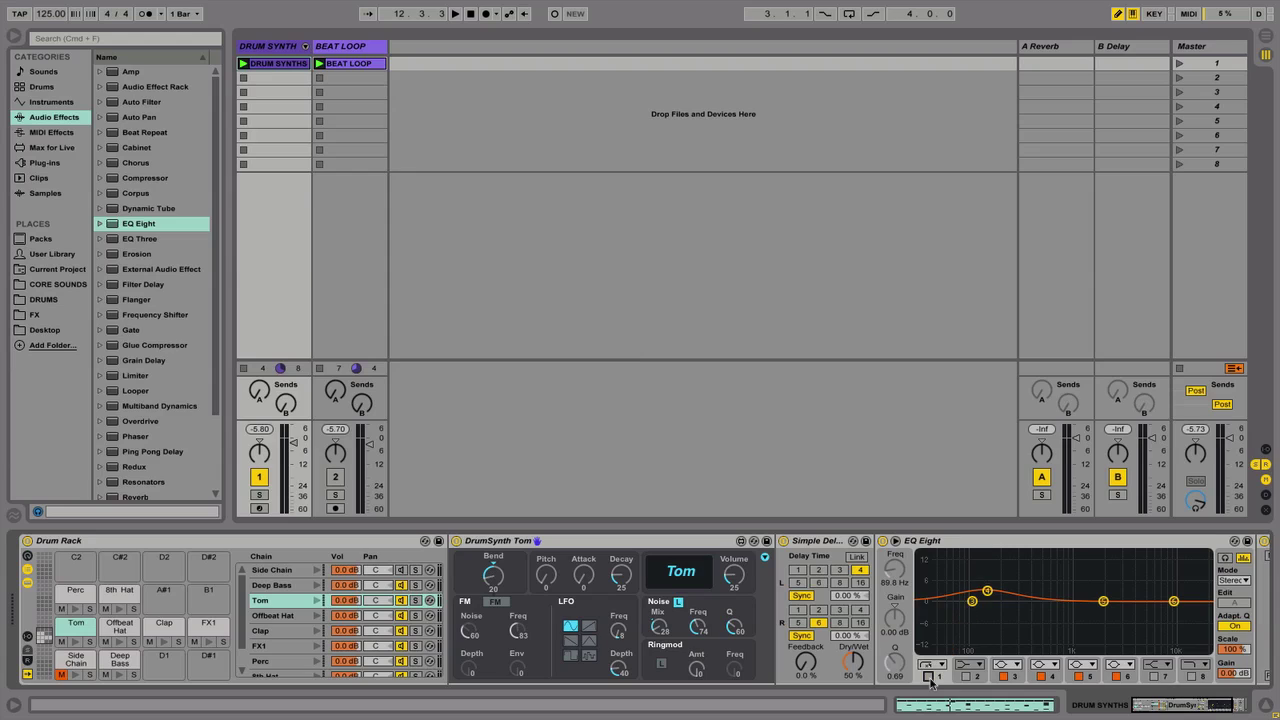
left_click(928, 676)
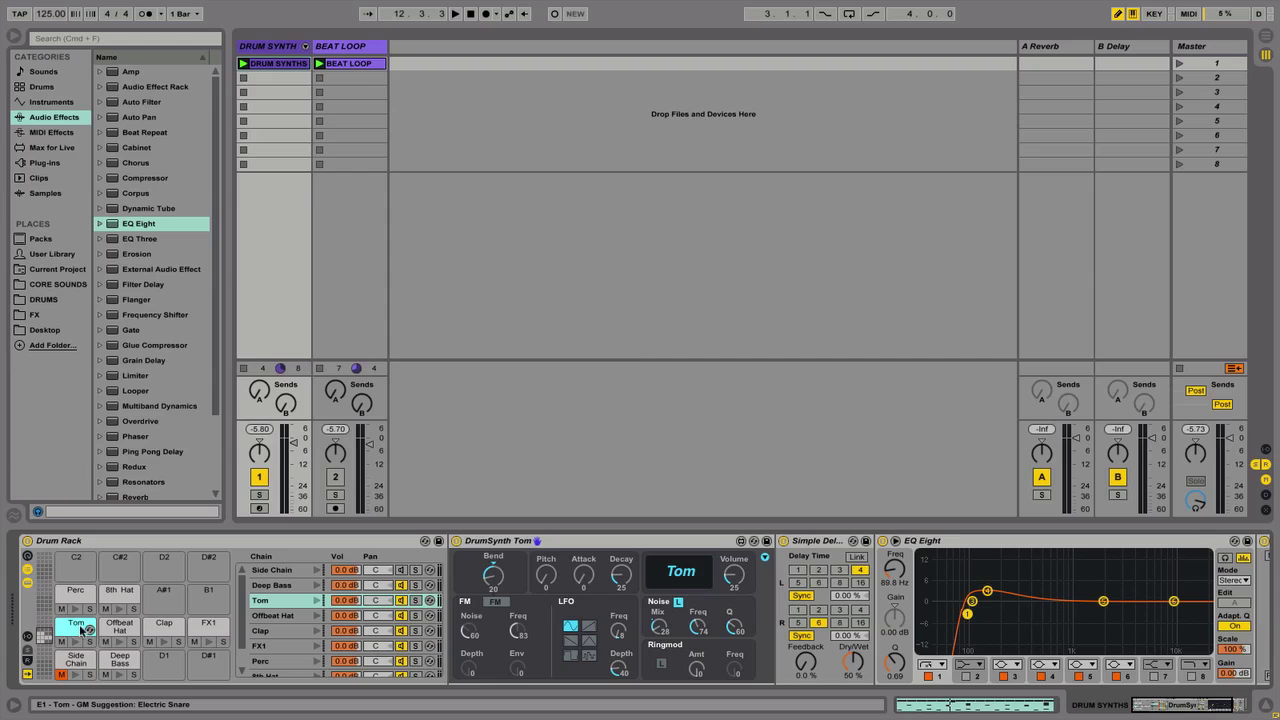
Inspect the 8th Hat and Offbeat Hat synth settings, then show the Clap pad's DrumSynth Clap
left_click(110, 628)
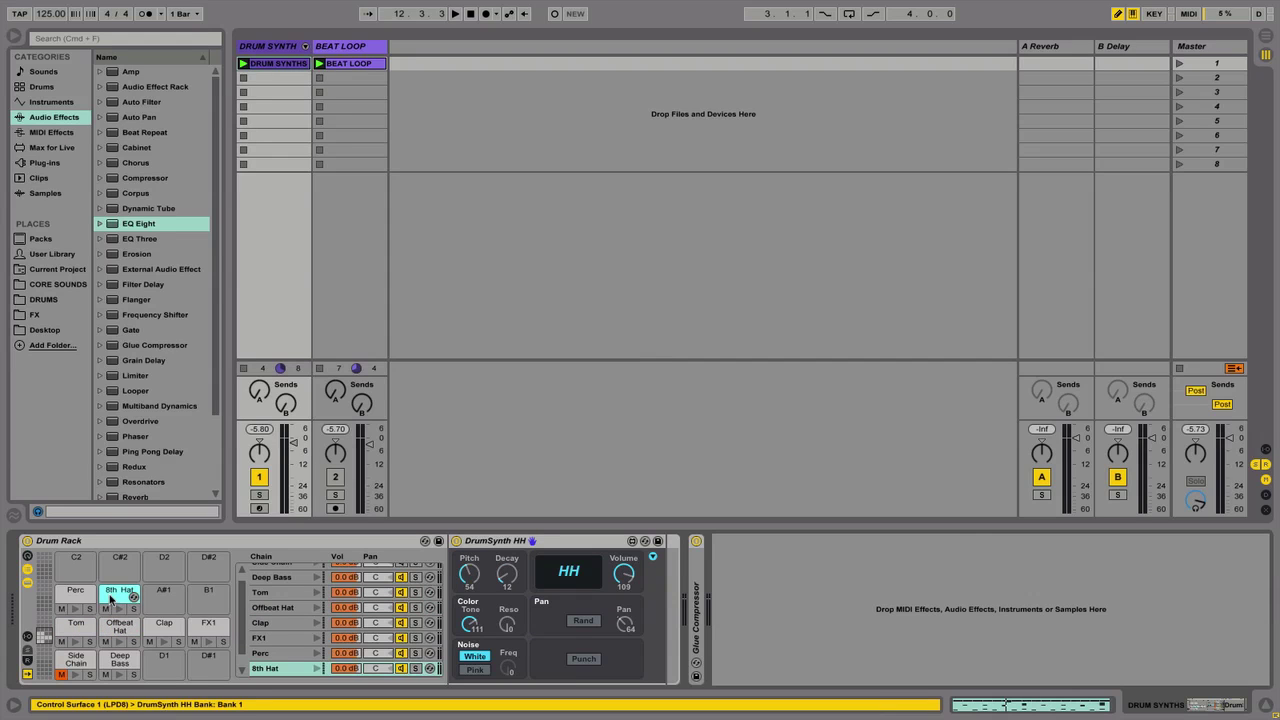
left_click(110, 632)
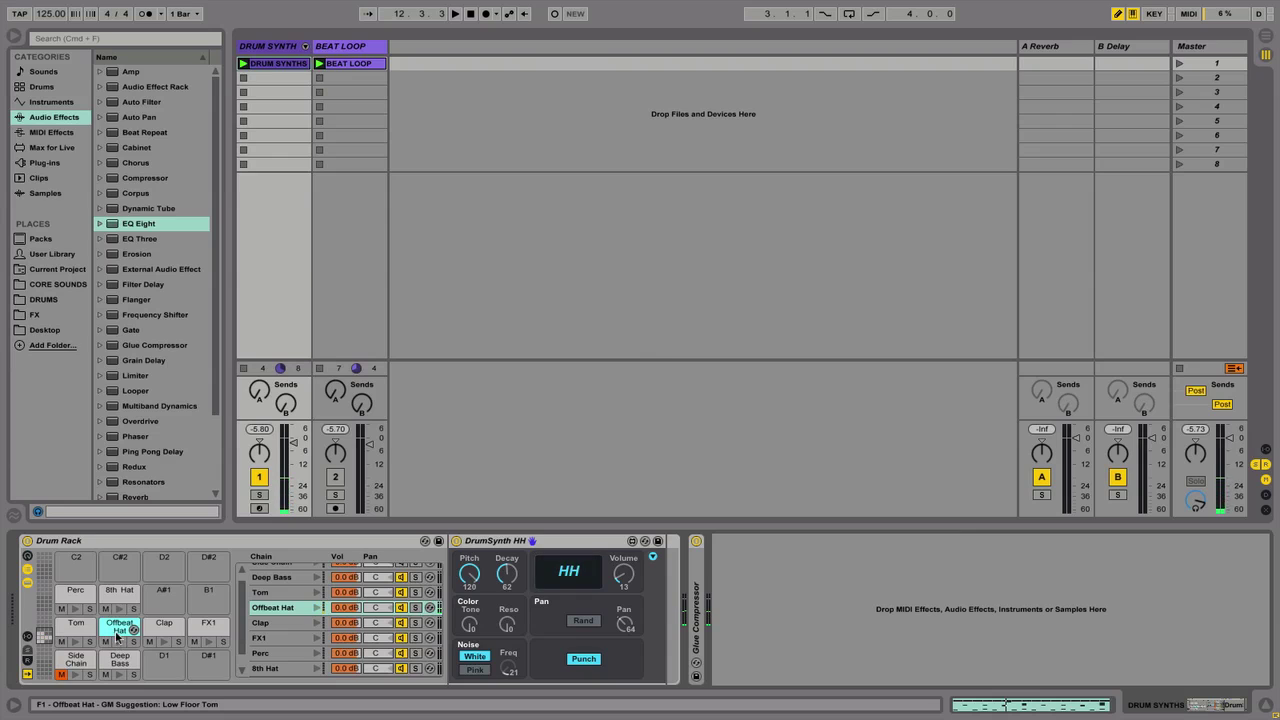
left_click(162, 627)
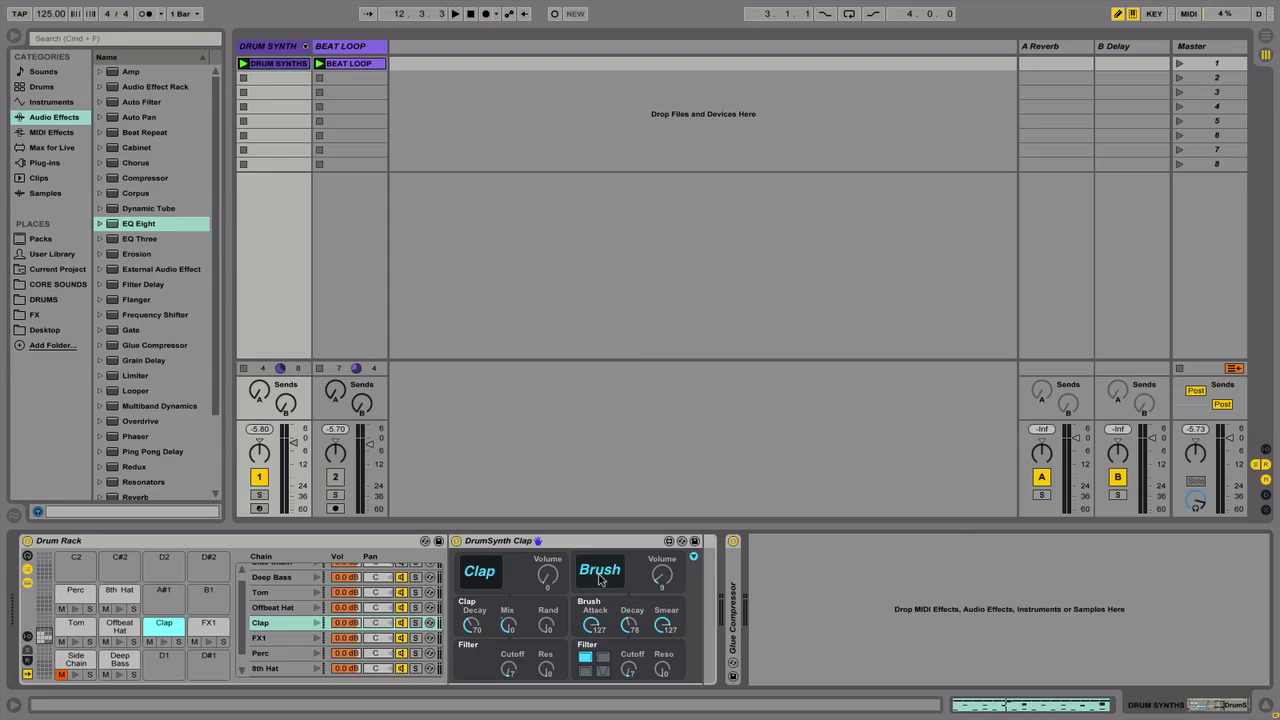
Raise the Clap layer volume to 30, audition the clap, then show the FX1 pad's chain
left_click_drag(555, 582, 555, 566)
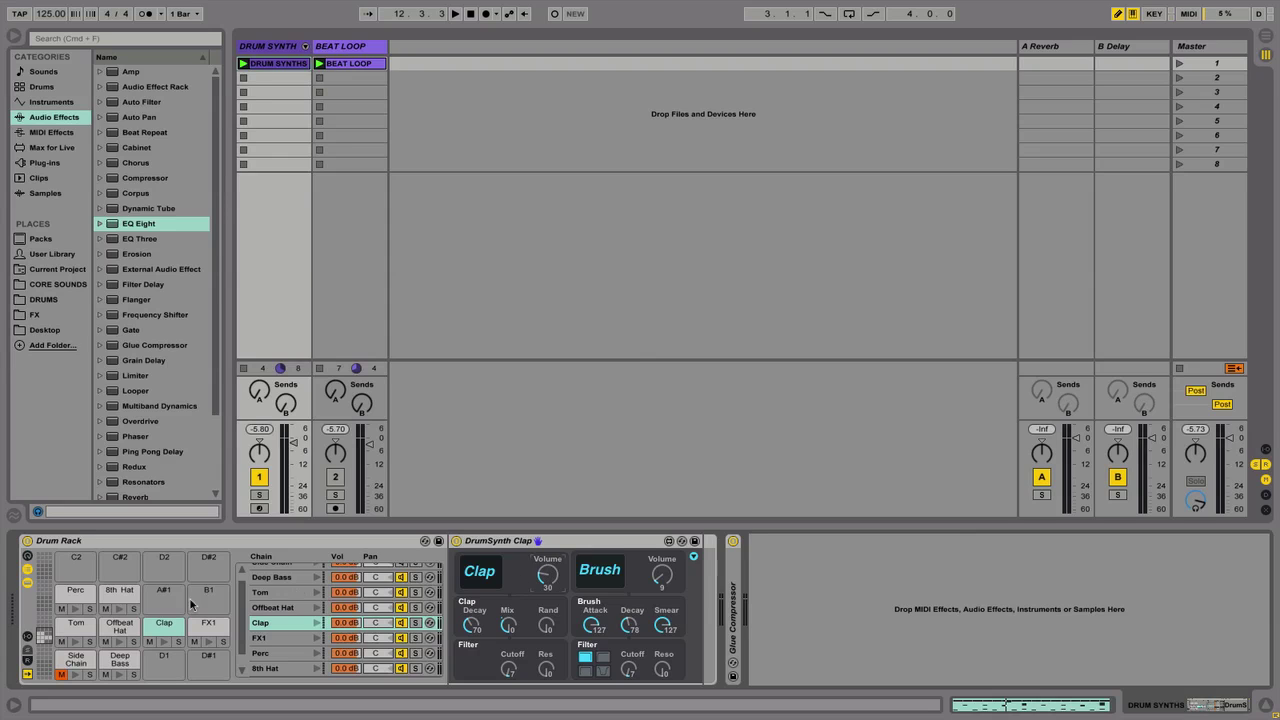
left_click(162, 644)
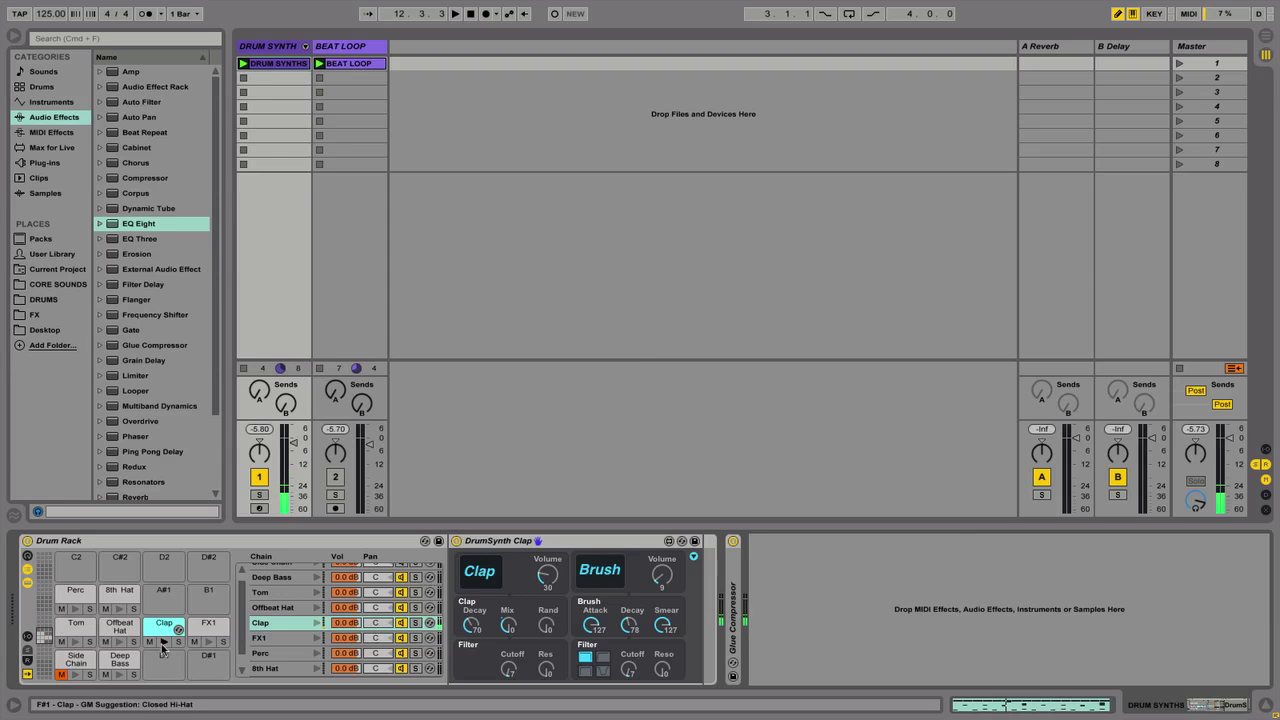
left_click(162, 644)
left_click(162, 644)
left_click(222, 628)
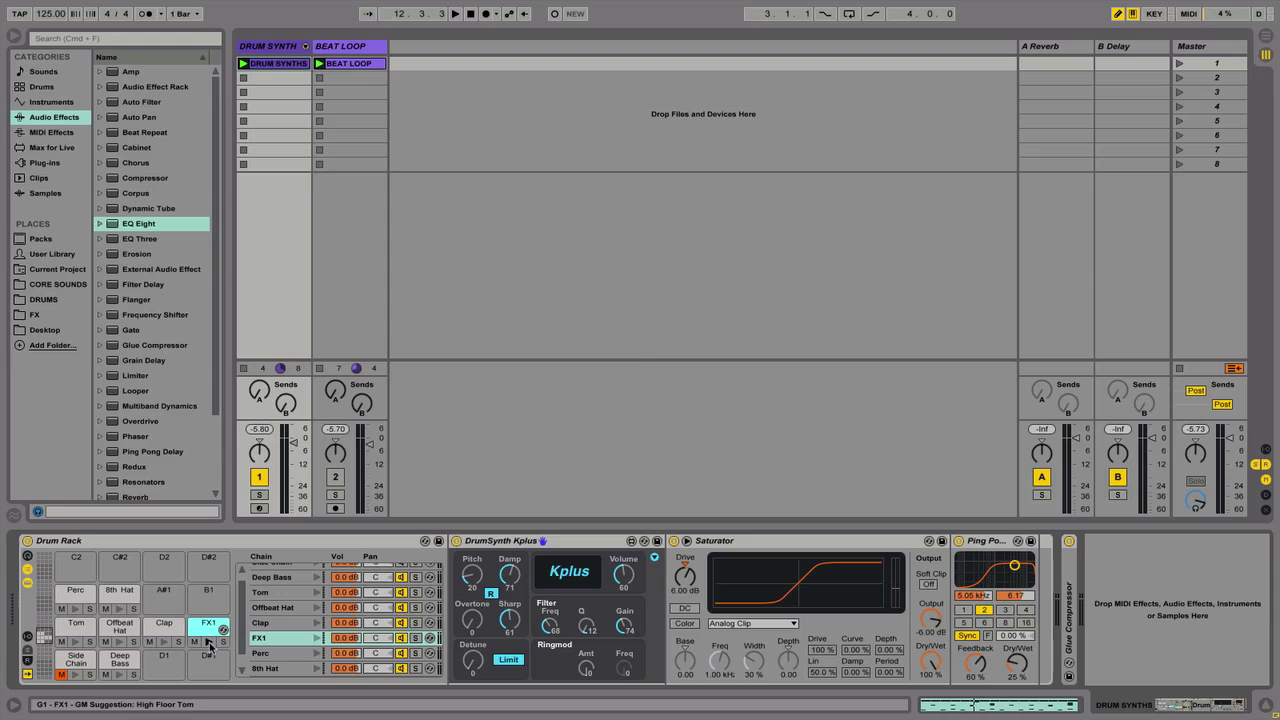
left_click(210, 644)
left_click(210, 644)
left_click(210, 644)
left_click(210, 644)
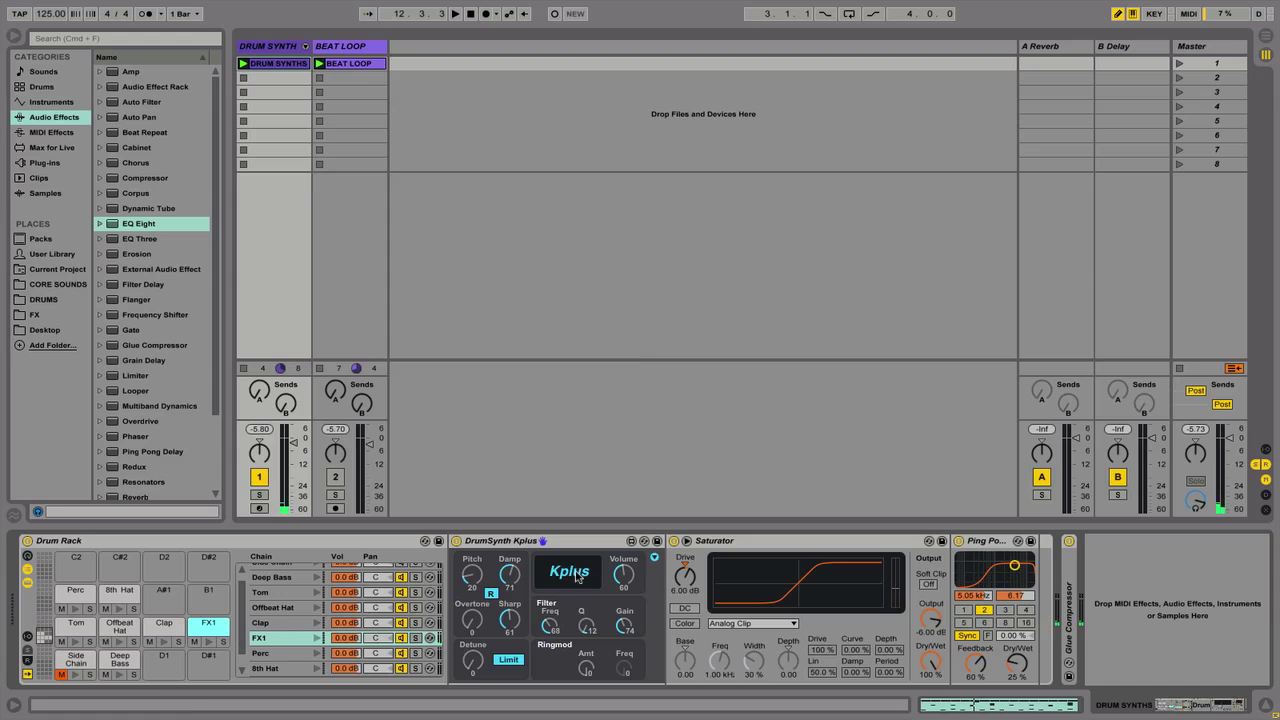
left_click(674, 541)
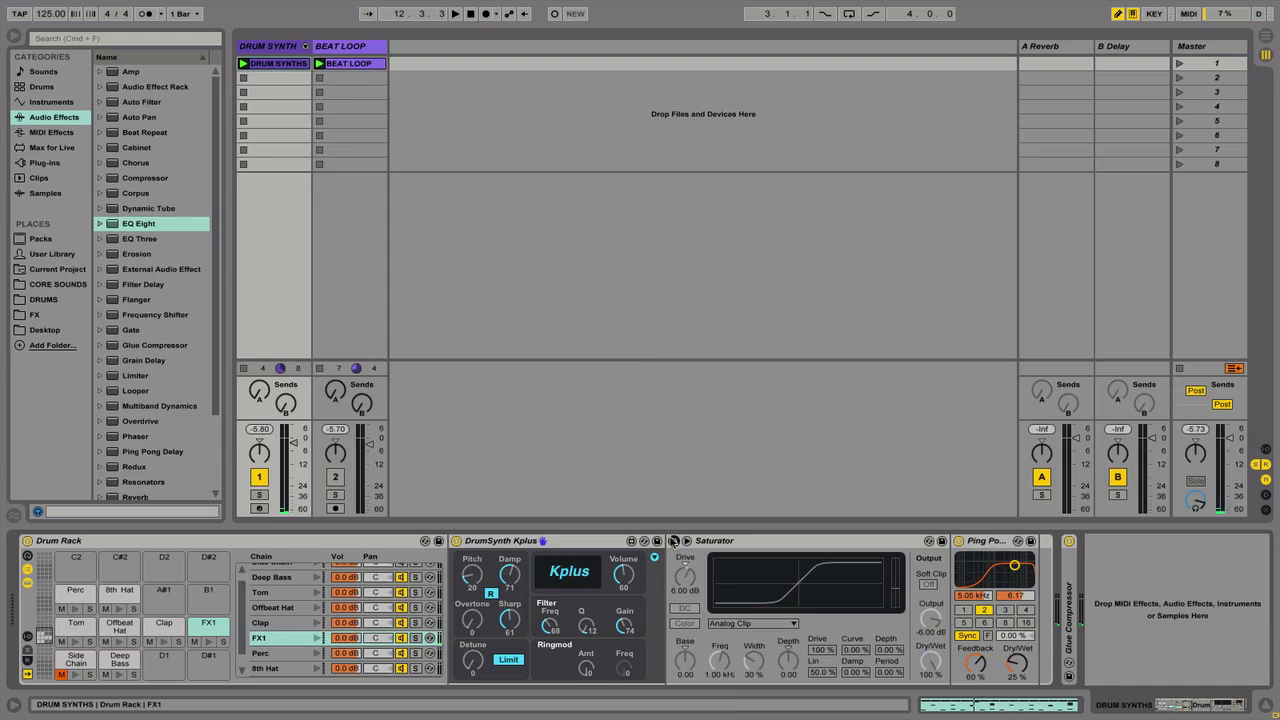
left_click(209, 645)
left_click(209, 645)
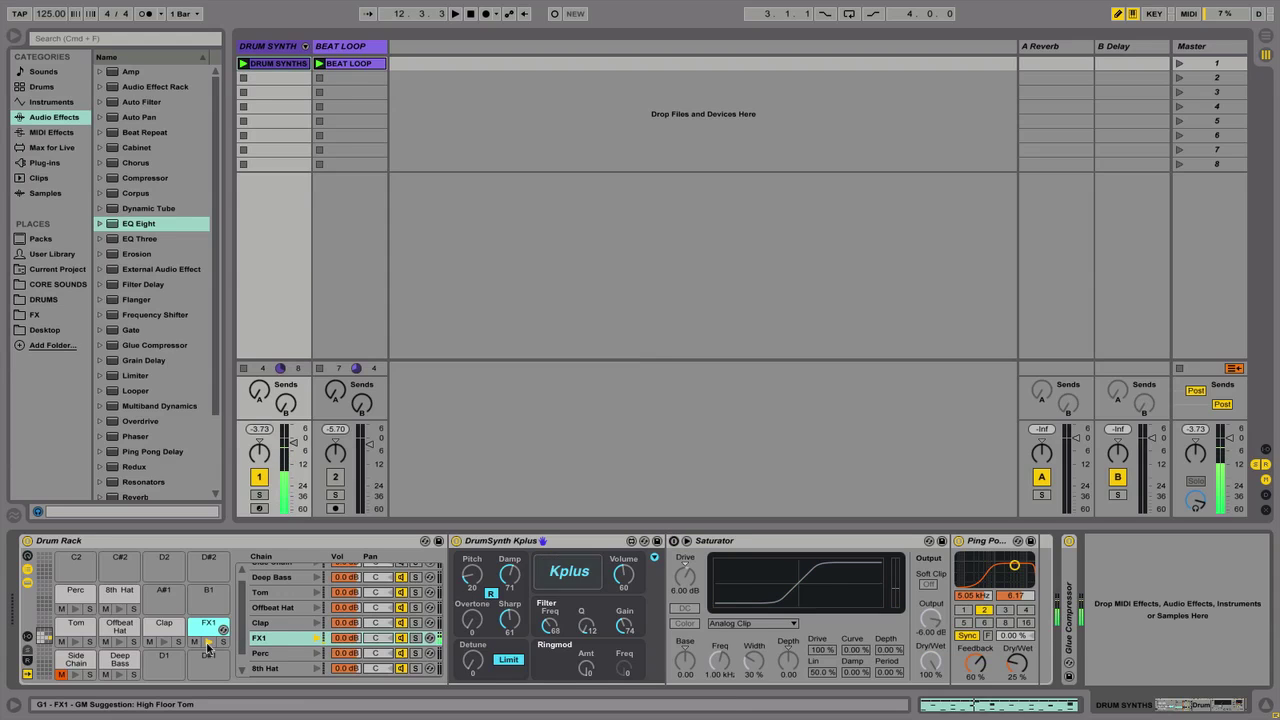
left_click(674, 541)
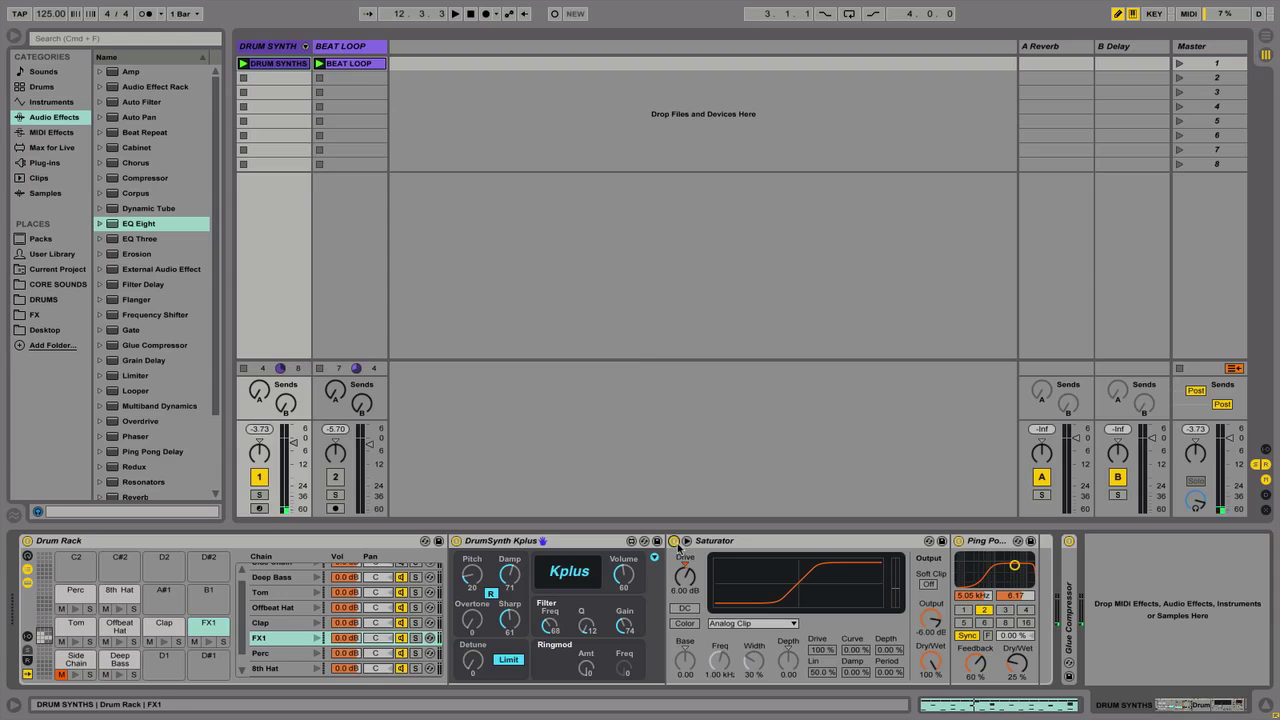
left_click(522, 547)
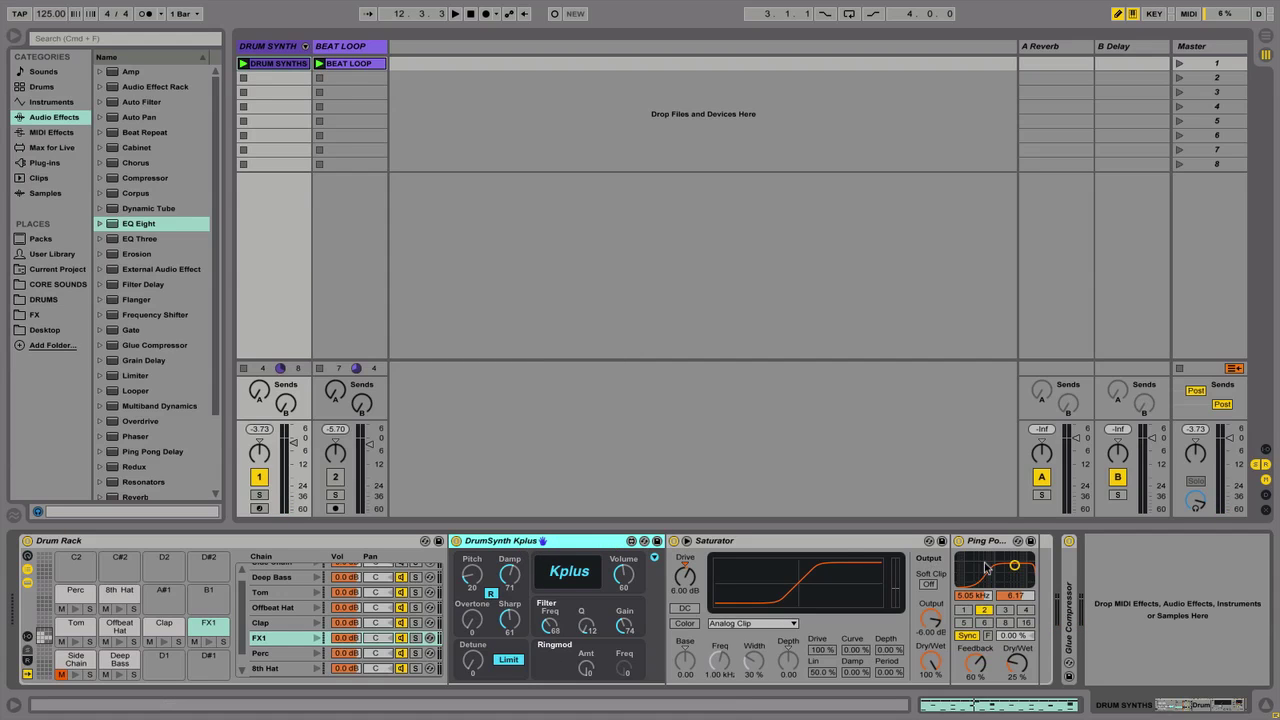
Preview the Perc pad's FM2 sound three times, then display the 8th Hat pad's DrumSynth HH (pitch 54, decay 12)
left_click(70, 594)
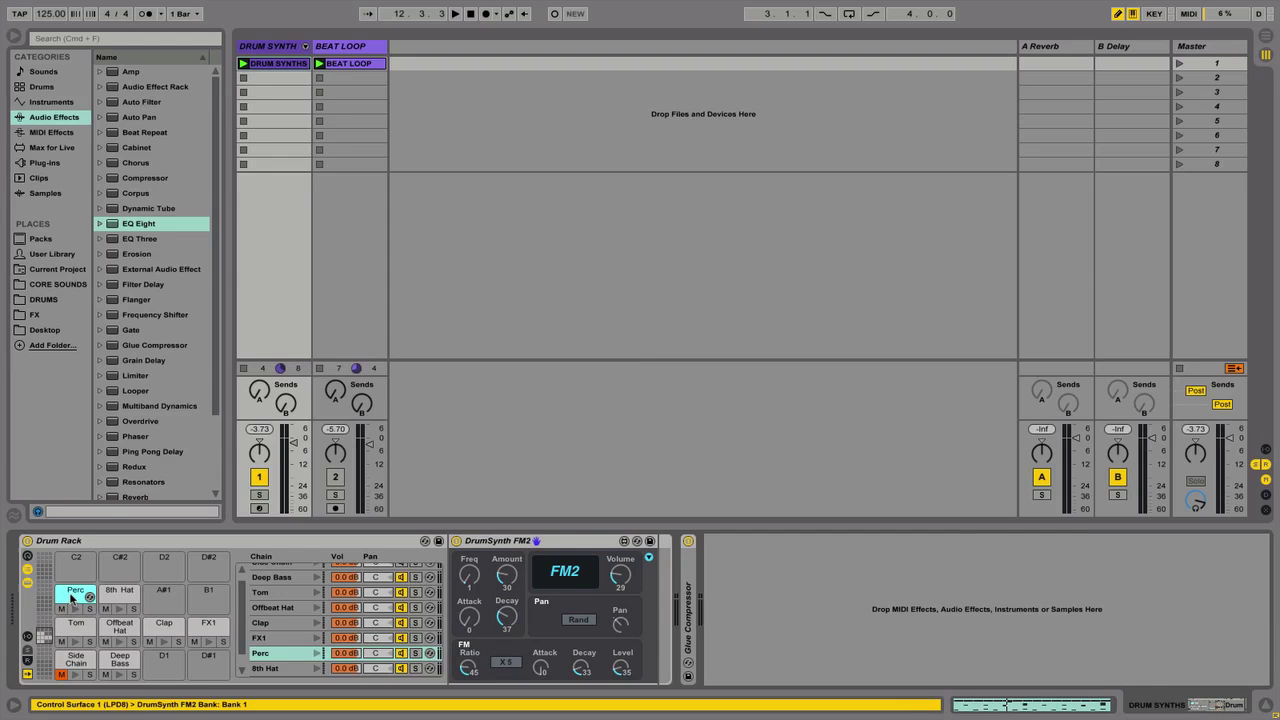
left_click(75, 609)
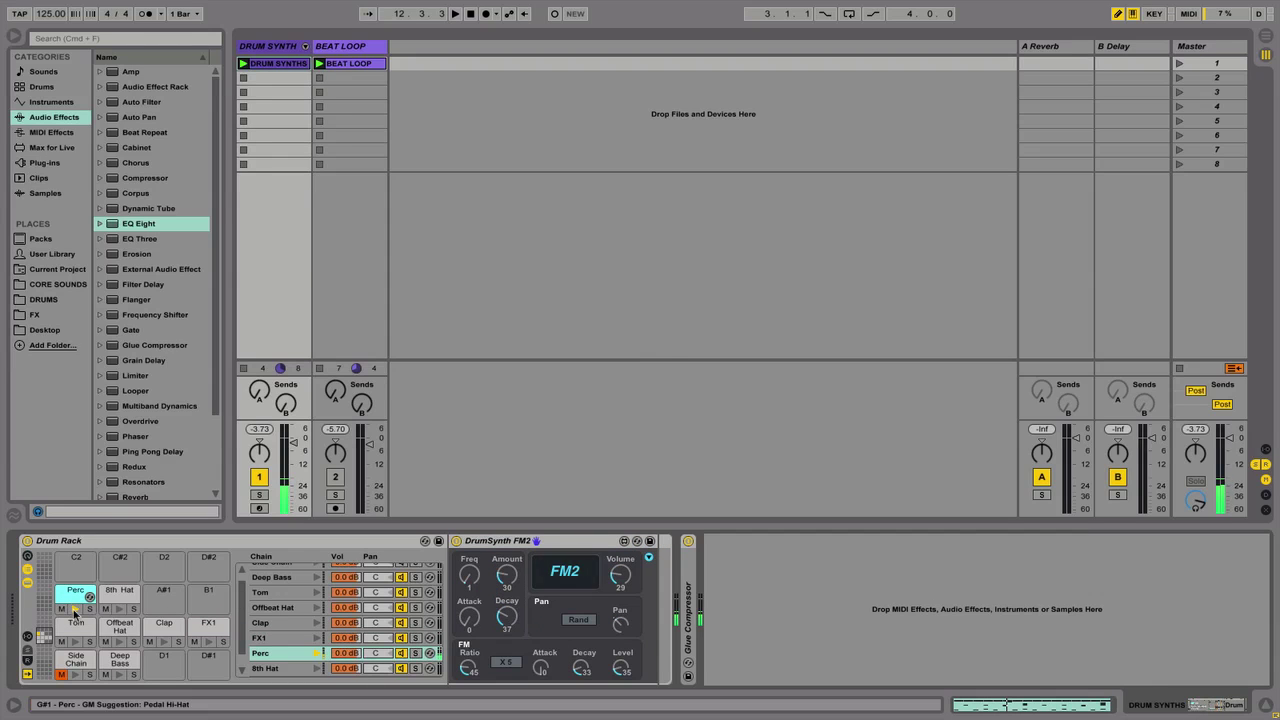
left_click(75, 610)
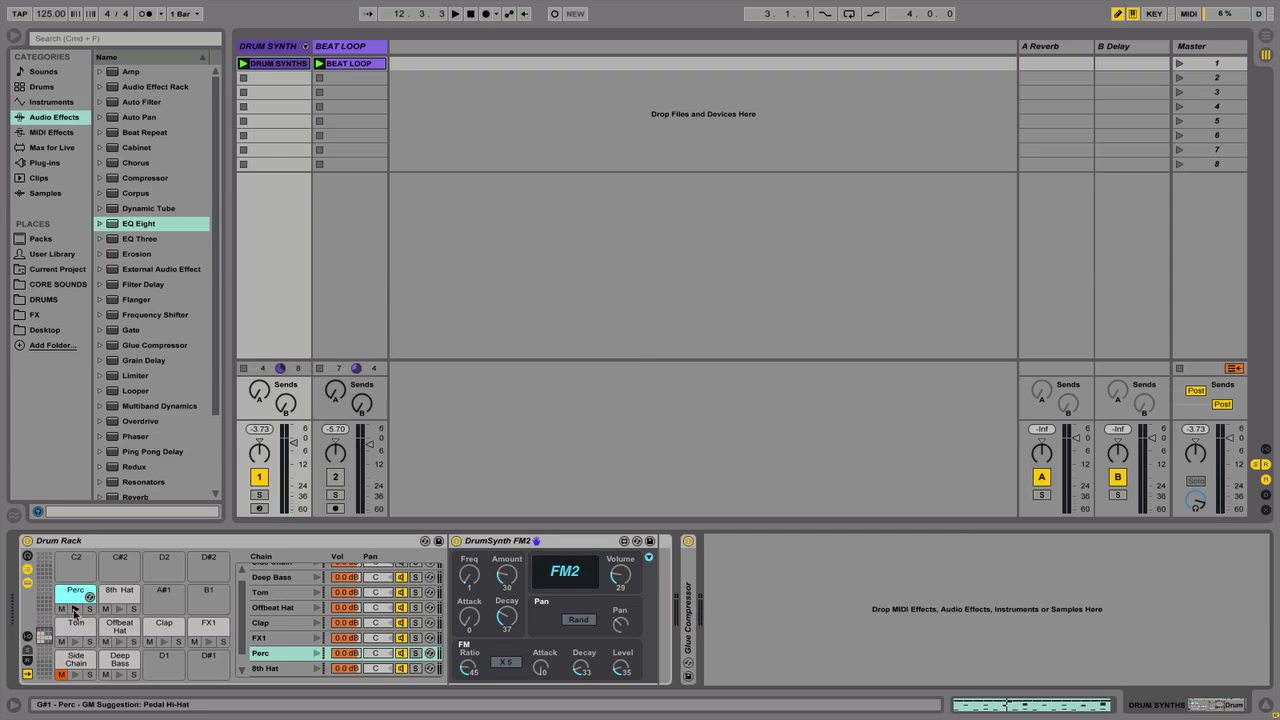
left_click(75, 610)
left_click(116, 598)
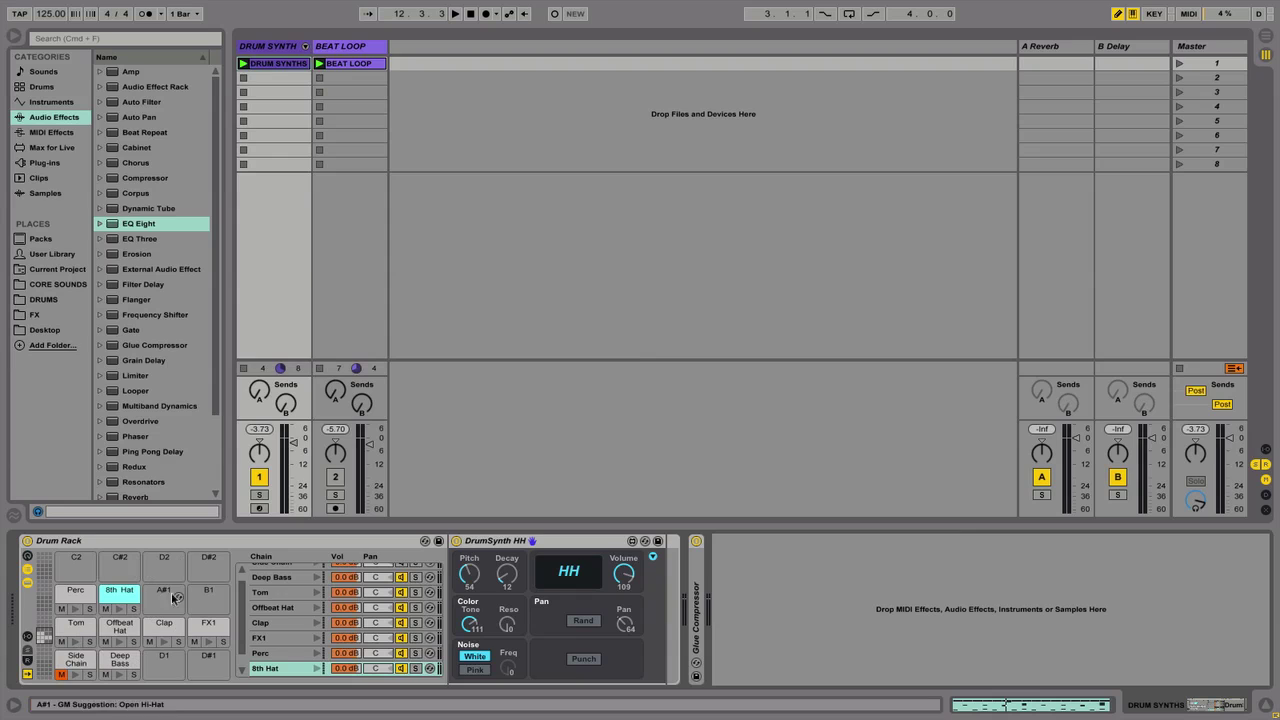
Play the loop, unmute track 2 to add the Beat Loop alongside the drum synths, then stop
key("space")
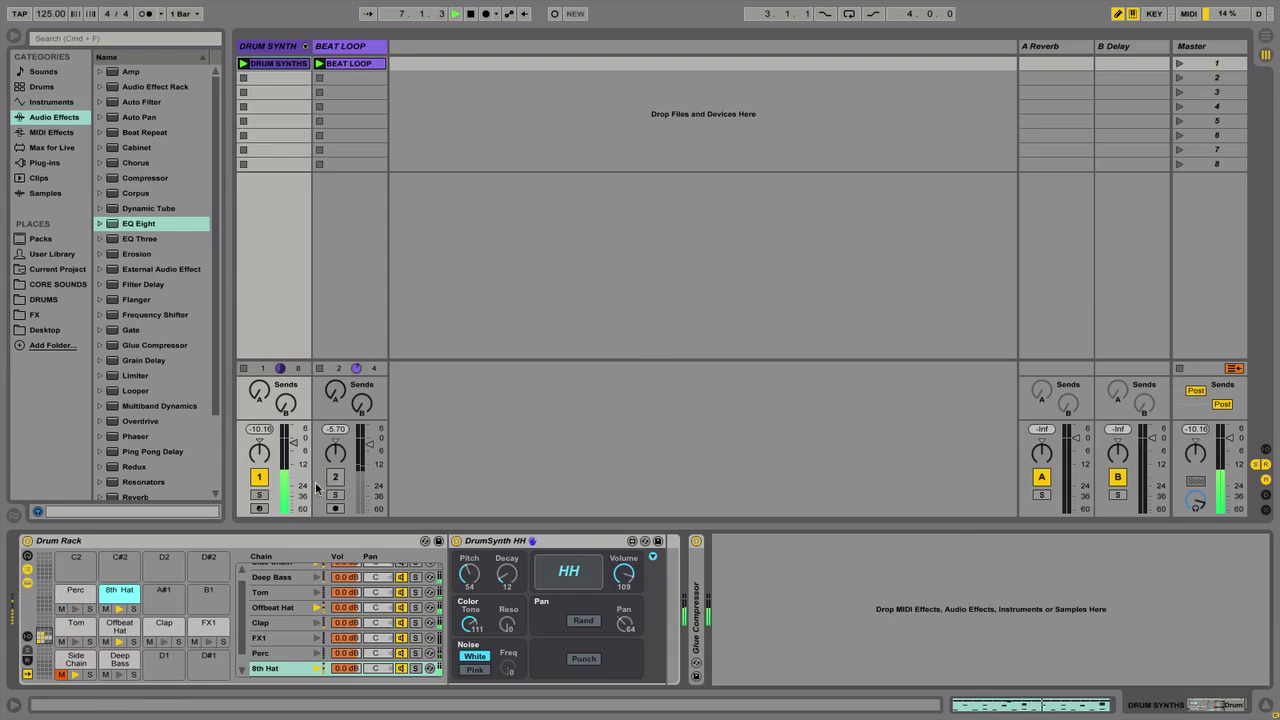
left_click(335, 477)
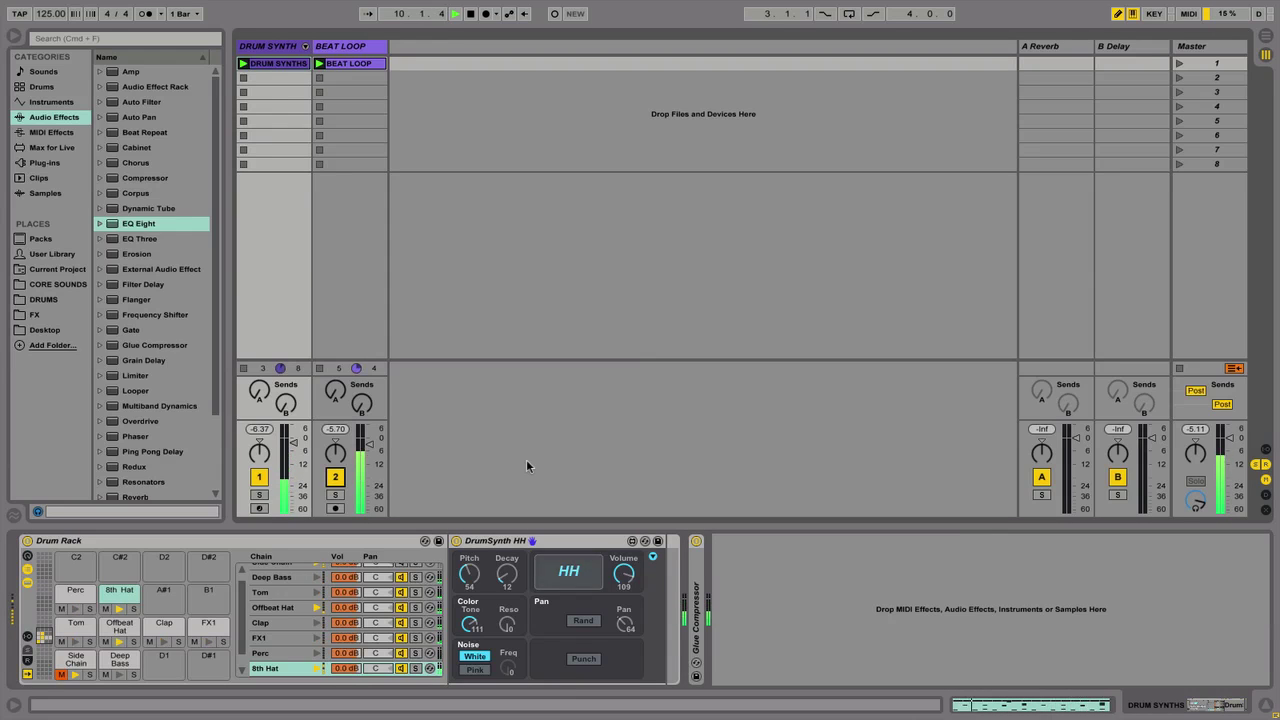
key("space")
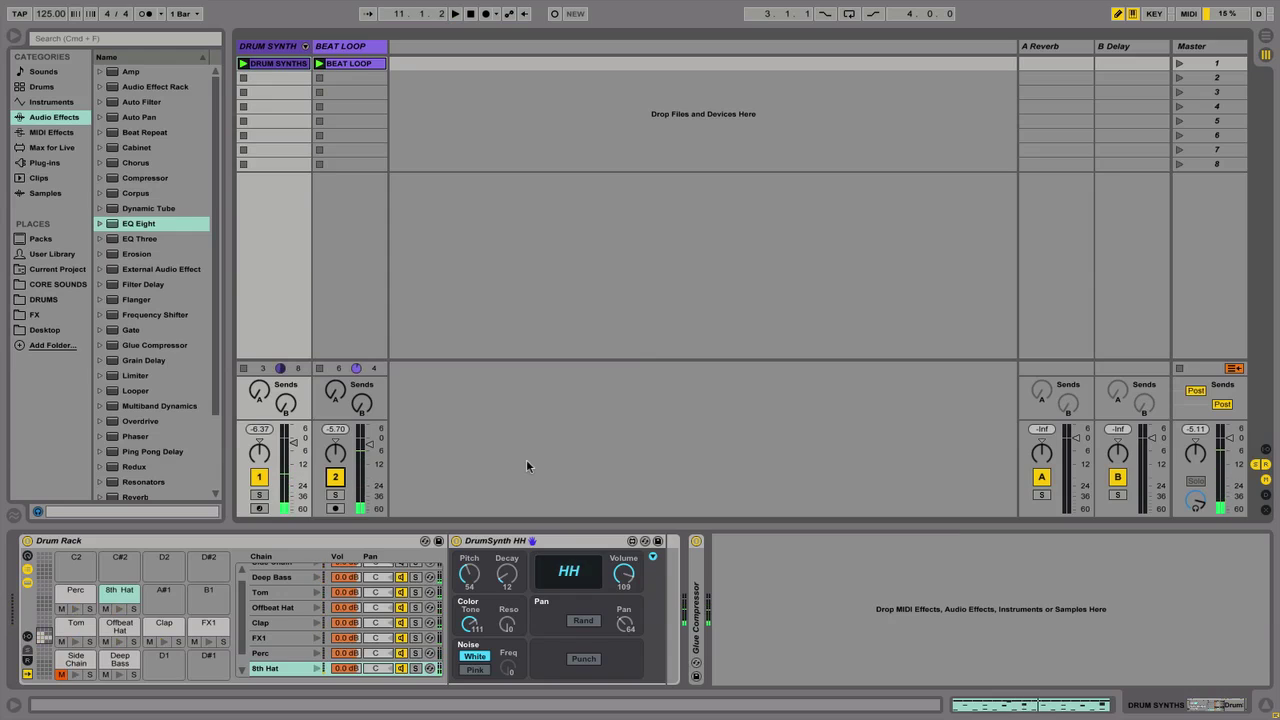